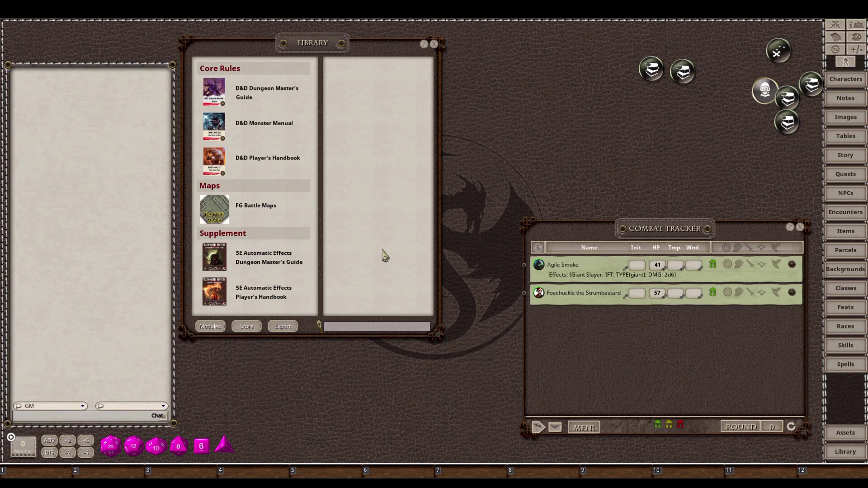
# List the contents of the 5E Automatic Effects Player's Handbook module and reposition the Library and Combat Tracker windows
pyautogui.click(276, 288)
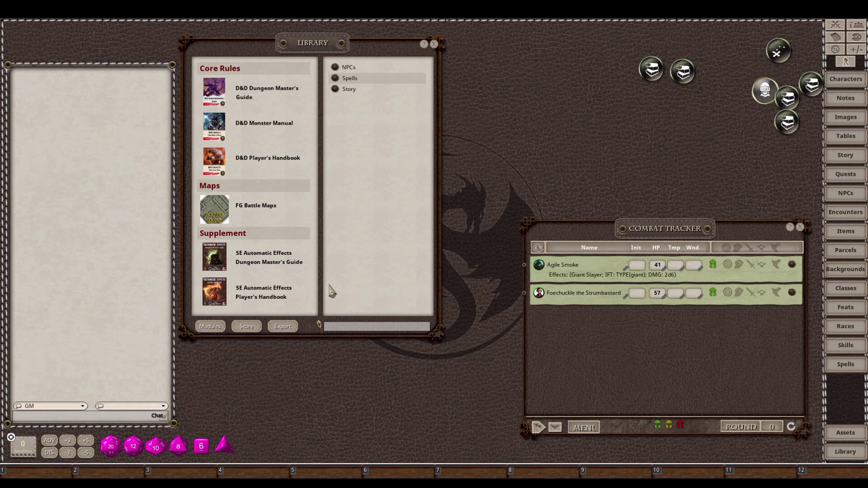
pyautogui.moveTo(355, 279); pyautogui.dragTo(347, 292)
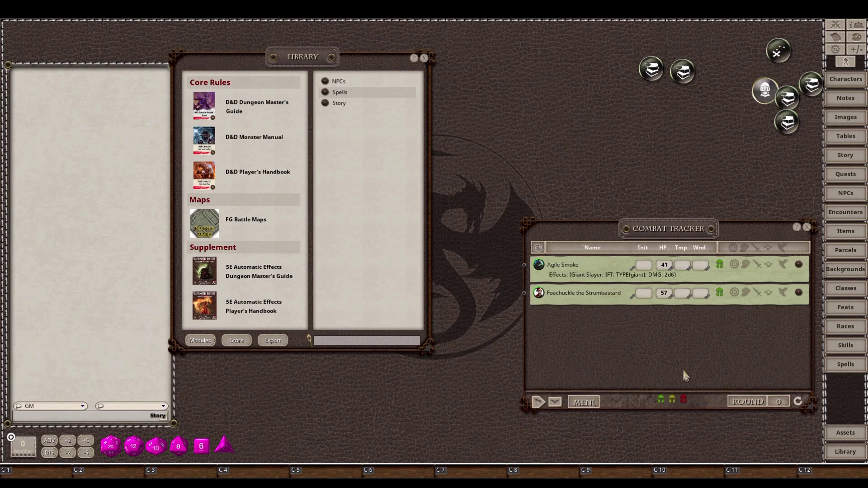
pyautogui.moveTo(638, 237); pyautogui.dragTo(629, 220)
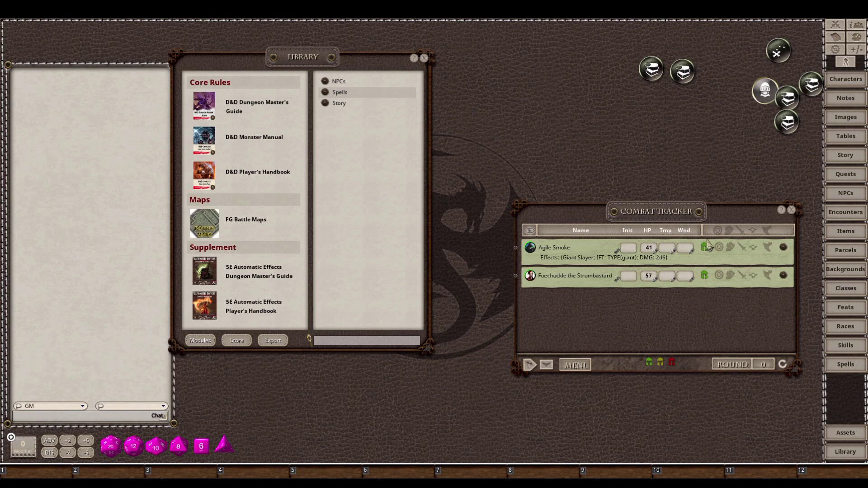
# Delete the Giant Slayer effect from Agile Smoke in the Combat Tracker and collapse the effects section
pyautogui.click(769, 248)
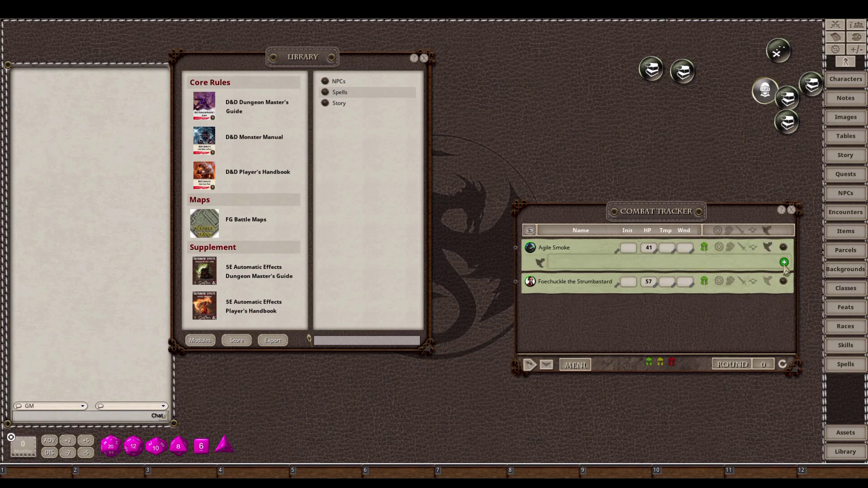
pyautogui.click(768, 246)
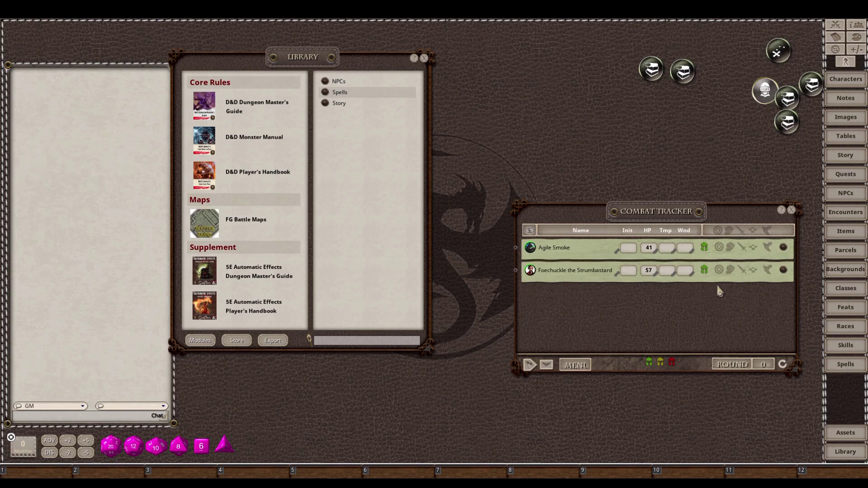
# Open Agile Smoke's character sheet beside the Combat Tracker and bring up the spell groups among its actions
pyautogui.click(784, 250)
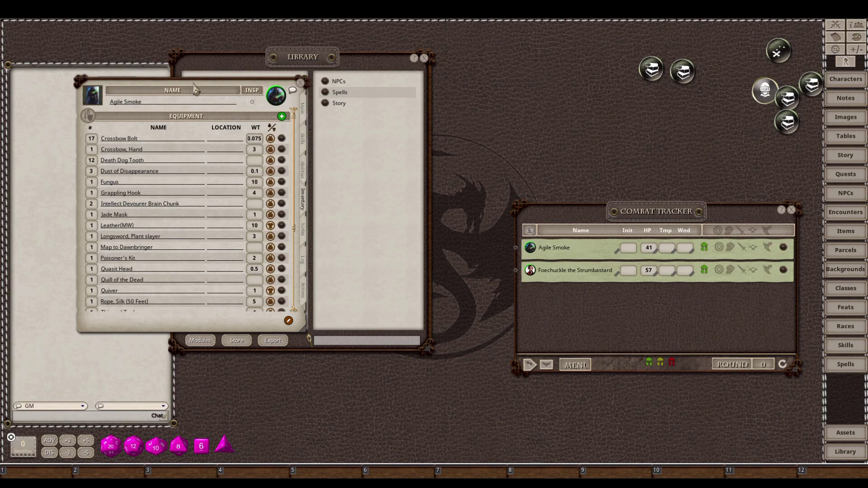
pyautogui.moveTo(197, 90); pyautogui.dragTo(360, 100)
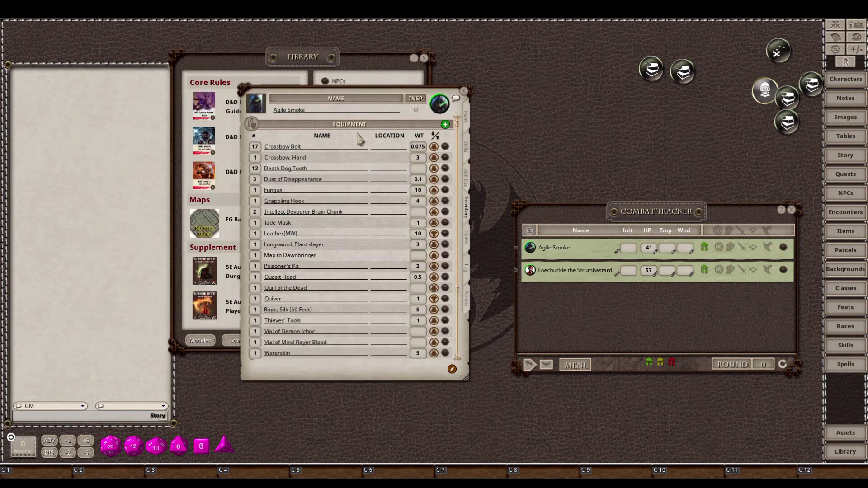
pyautogui.click(471, 297)
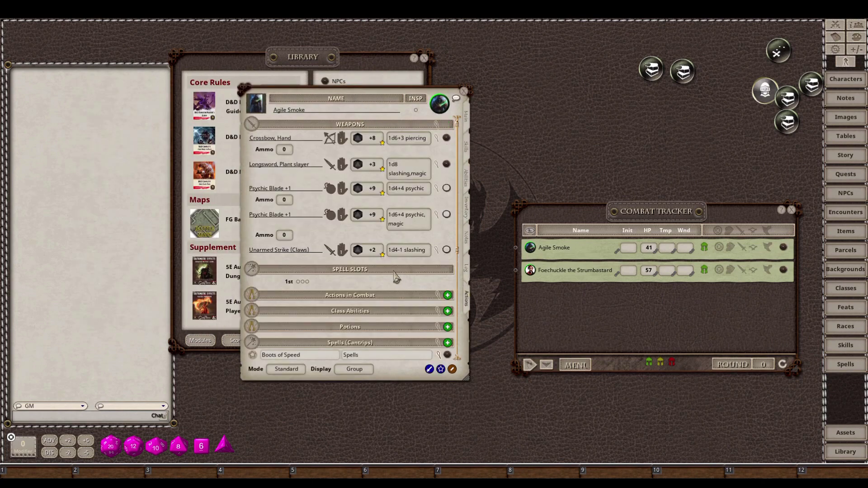
pyautogui.scroll(-5, 396, 277)
pyautogui.scroll(-3, 396, 277)
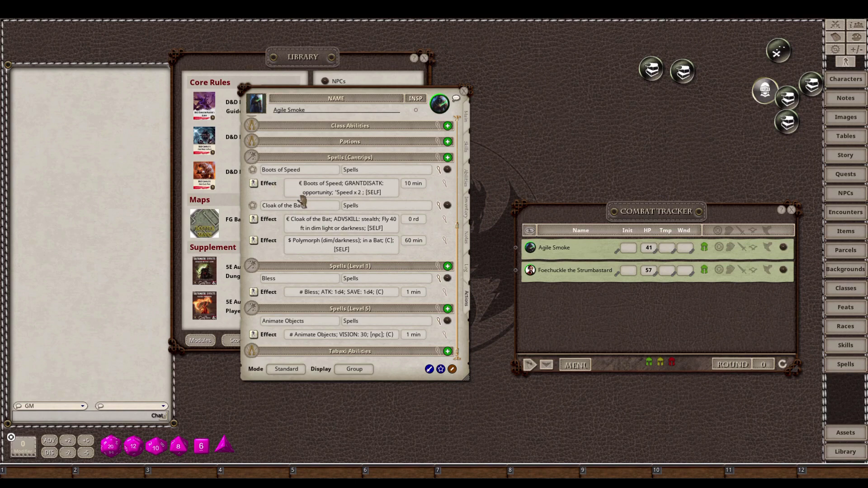
# Restore the minimized Spells list, shrink it and place it clear of Agile Smoke's character sheet
pyautogui.click(651, 71)
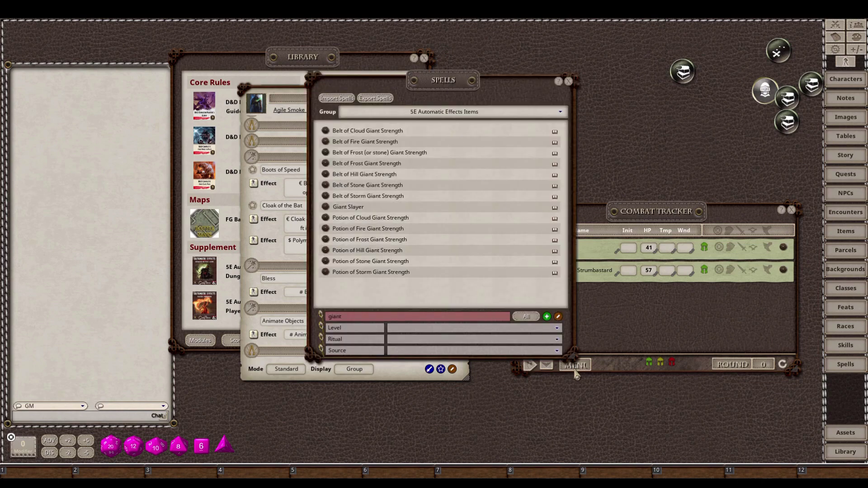
pyautogui.moveTo(571, 354); pyautogui.dragTo(542, 301)
pyautogui.moveTo(470, 97); pyautogui.dragTo(636, 55)
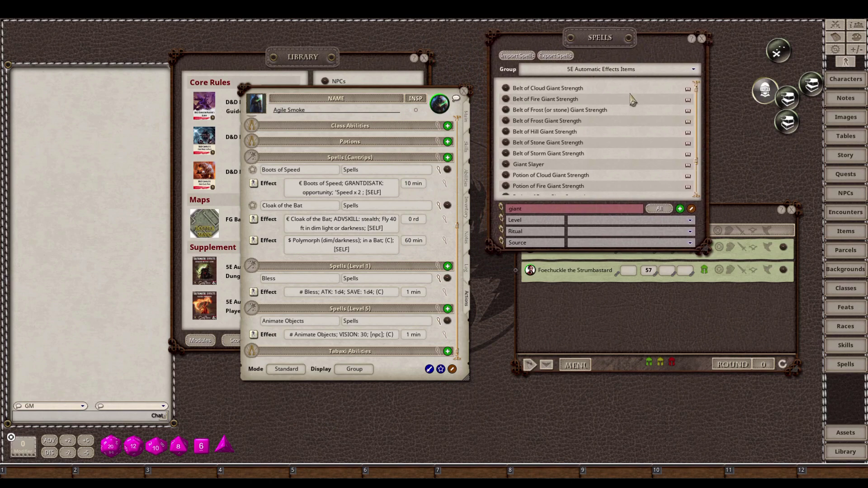
# Switch the Spells list to the 5E Automatic Effects Spells group and move the list away from the character sheet
pyautogui.click(617, 69)
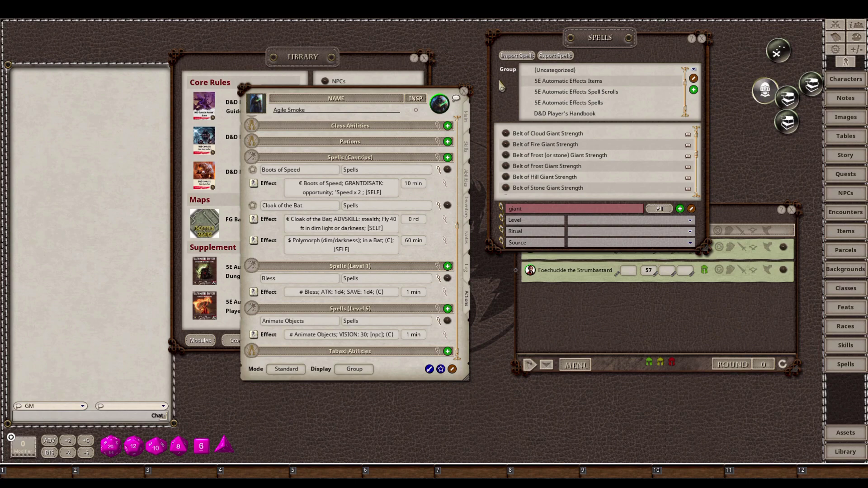
pyautogui.click(250, 72)
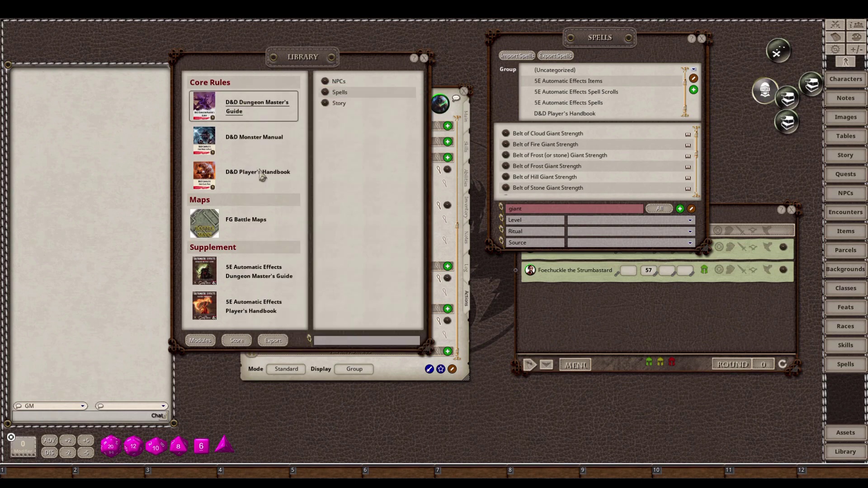
pyautogui.click(254, 317)
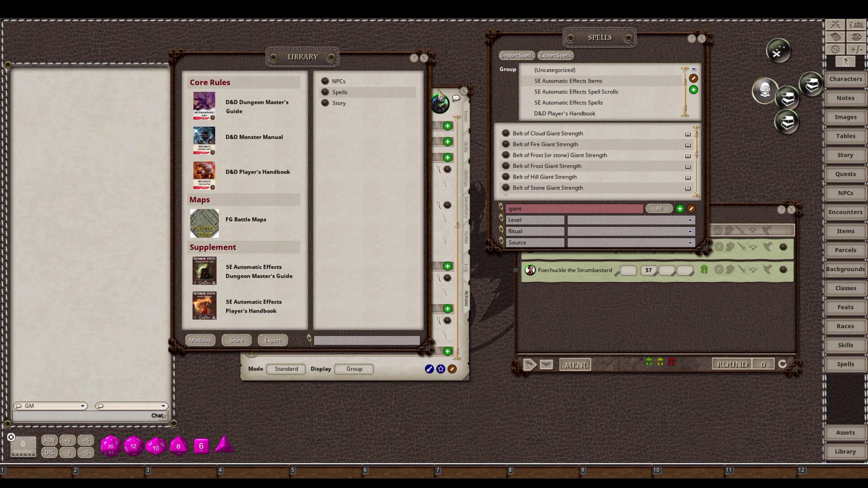
pyautogui.click(403, 364)
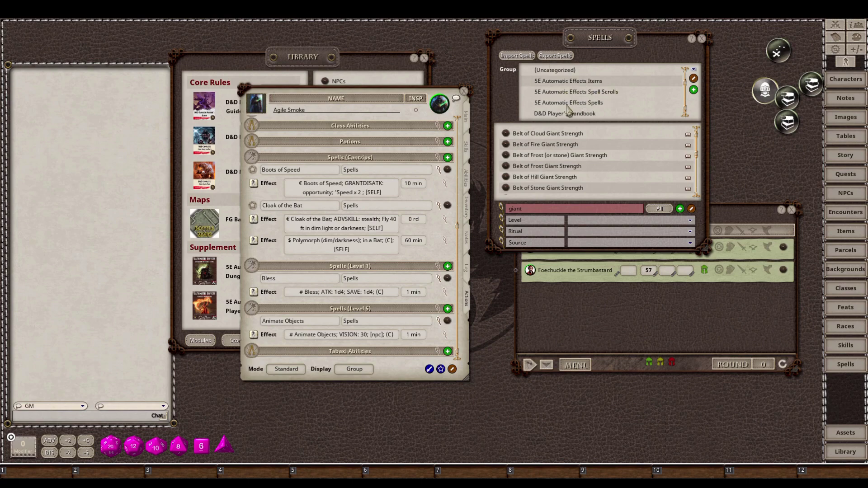
pyautogui.click(566, 105)
pyautogui.moveTo(590, 39); pyautogui.dragTo(748, 146)
# Restore the minimized Giant Slayer record and place it above the Combat Tracker
pyautogui.click(680, 70)
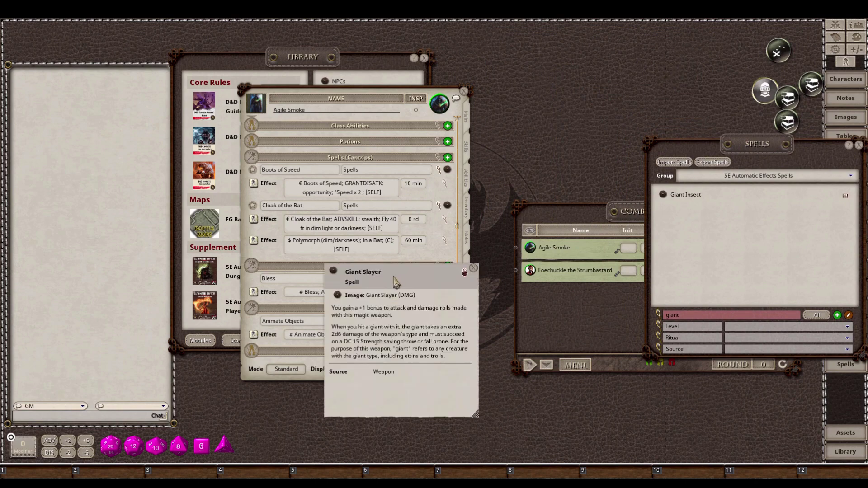
pyautogui.moveTo(398, 282); pyautogui.dragTo(625, 84)
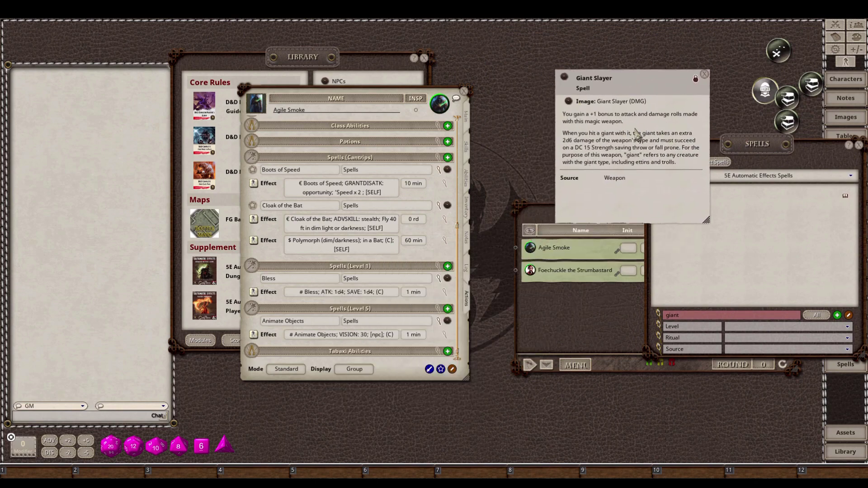
pyautogui.moveTo(638, 131); pyautogui.dragTo(588, 87)
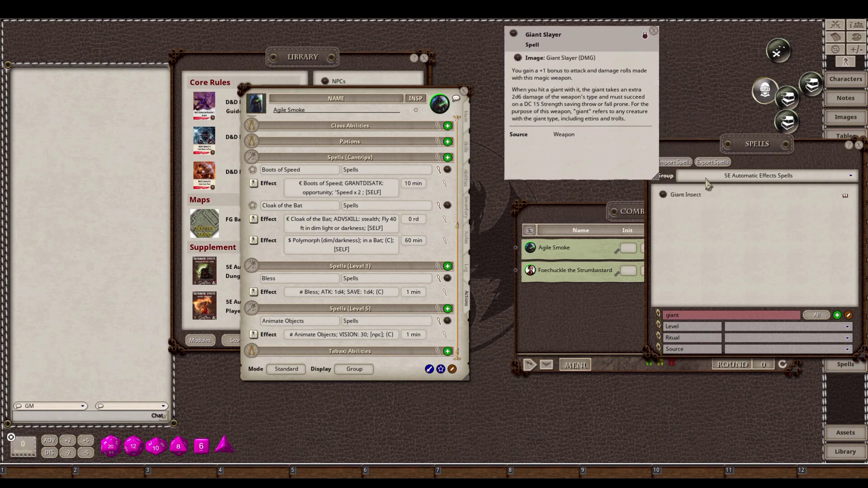
# Filter the Spells list for "bane" and add the Bane spell to Agile Smoke's Level 1 spells
pyautogui.click(684, 315)
pyautogui.hotkey('ctrl', 'a')
pyautogui.write('bel')
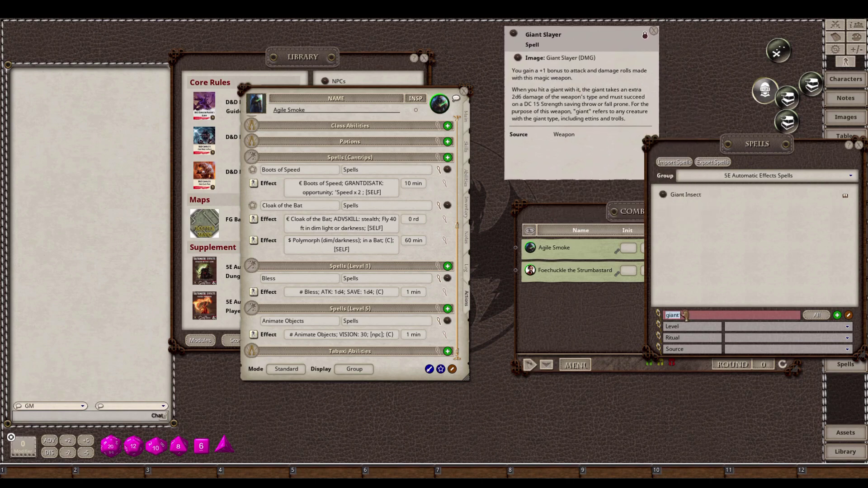
pyautogui.press('BackSpace')
pyautogui.press('BackSpace')
pyautogui.press('BackSpace')
pyautogui.write('ane')
pyautogui.press('Return')
pyautogui.moveTo(663, 197); pyautogui.dragTo(355, 281)
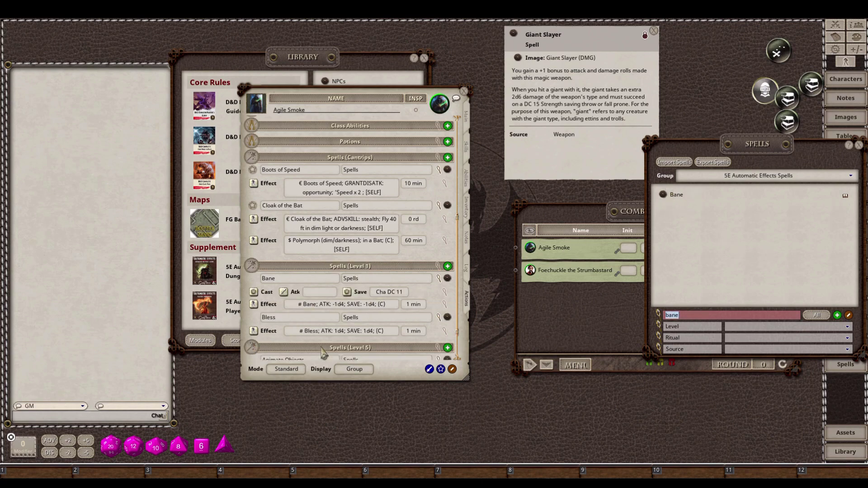
# Find "giant slayer" in the 5E Automatic Effects Items group and add Giant Slayer to Agile Smoke's Spells (Cantrips)
pyautogui.click(737, 176)
pyautogui.write('giant slayer')
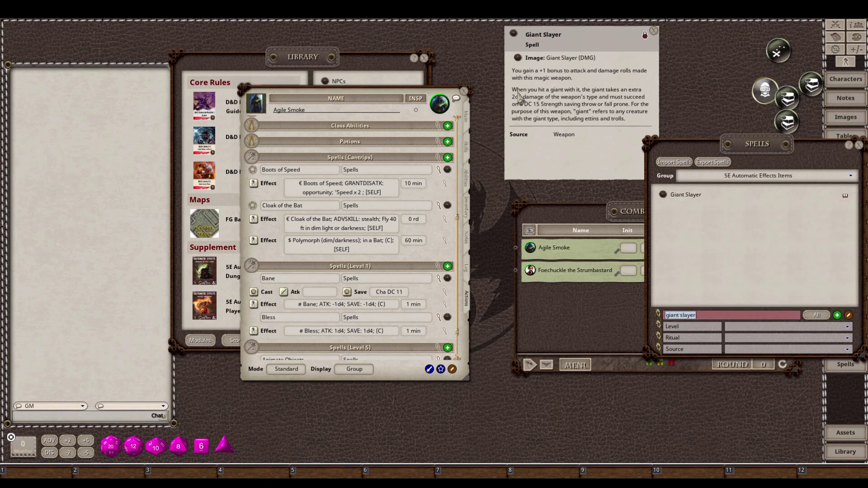
pyautogui.click(516, 40)
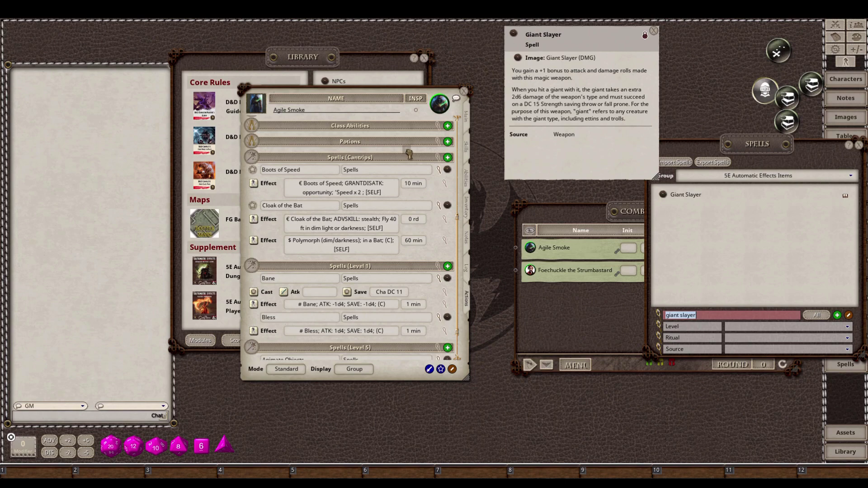
pyautogui.moveTo(410, 154); pyautogui.dragTo(410, 156)
# Minimize the Spells list and park its token near the other minimized windows
pyautogui.rightClick(765, 246)
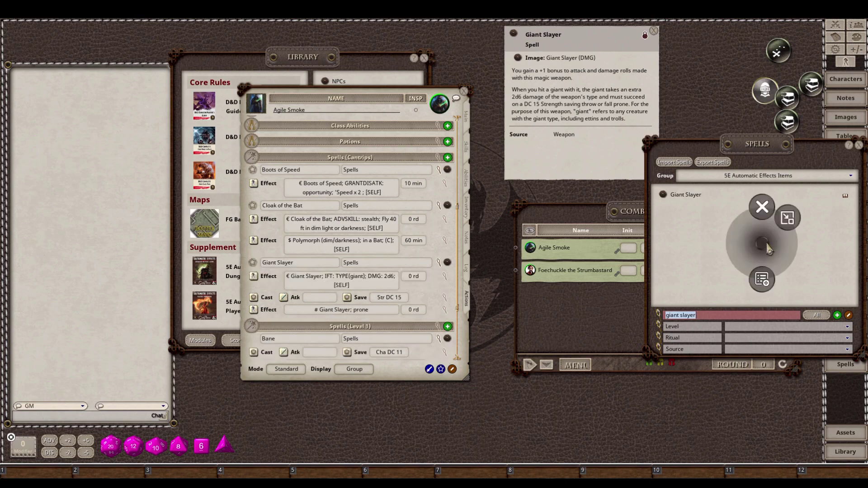
pyautogui.click(788, 218)
pyautogui.moveTo(652, 70); pyautogui.dragTo(725, 48)
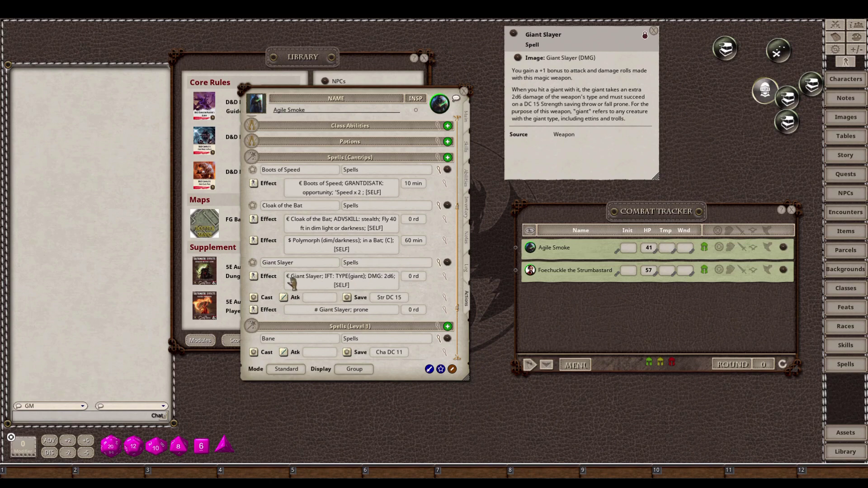
# Apply the Giant Slayer and Boots of Speed effects to Foechuckle the Strumbastard, and delete both in the Combat Tracker
pyautogui.moveTo(254, 277); pyautogui.dragTo(580, 271)
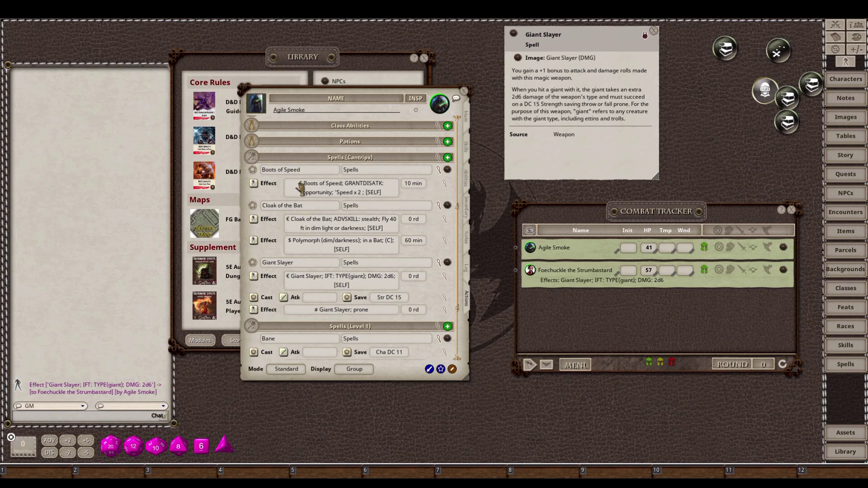
pyautogui.moveTo(306, 187); pyautogui.dragTo(584, 288)
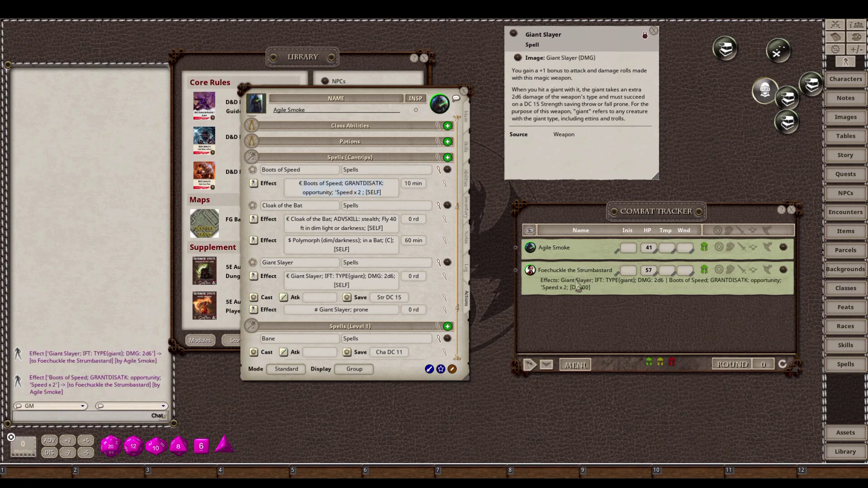
pyautogui.click(770, 269)
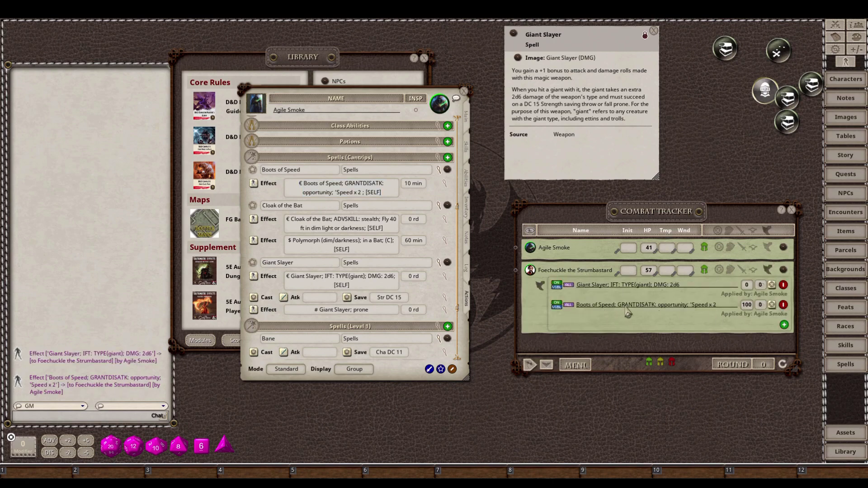
pyautogui.click(784, 284)
pyautogui.click(784, 285)
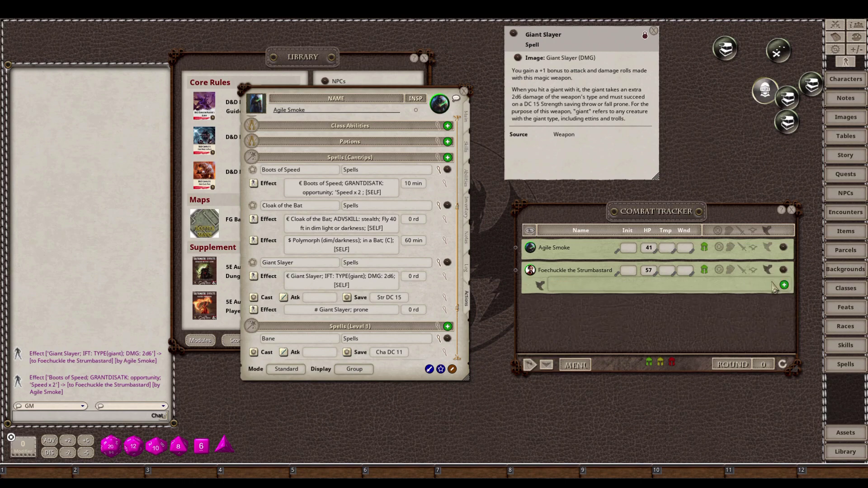
# Review the automated spell effects on Agile Smoke's sheet and collapse the Boots of Speed effect details
pyautogui.scroll(-3, 349, 272)
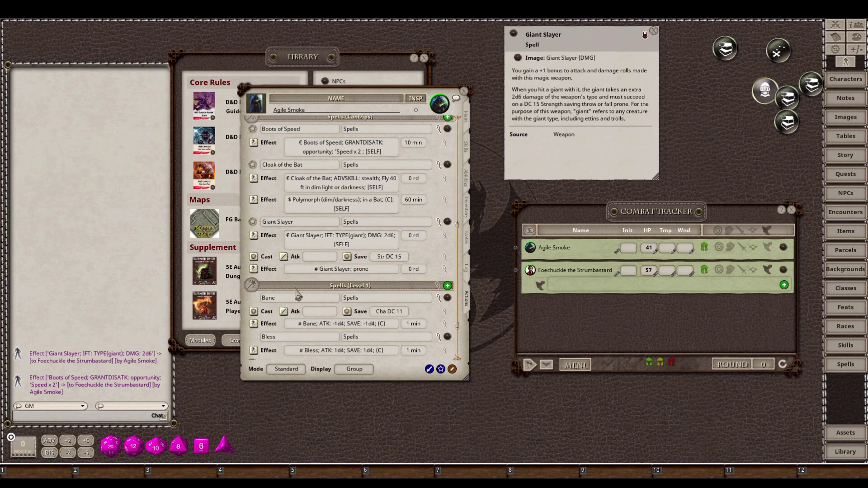
pyautogui.scroll(-3, 297, 292)
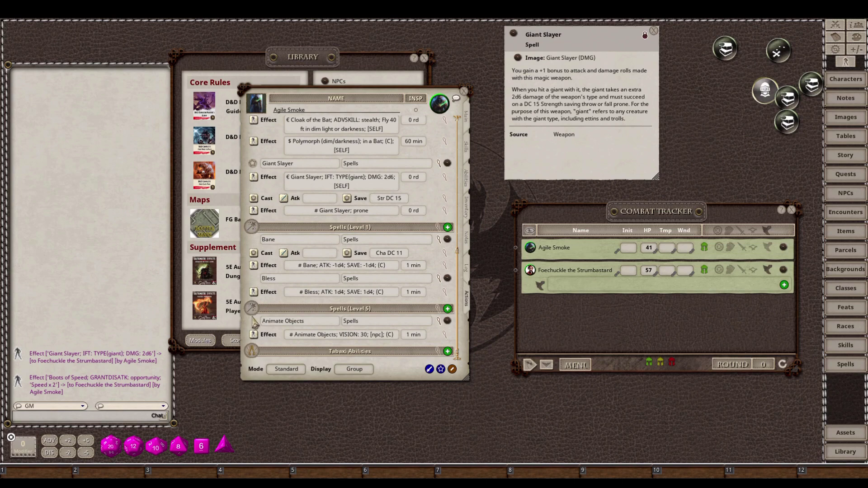
pyautogui.scroll(3, 337, 310)
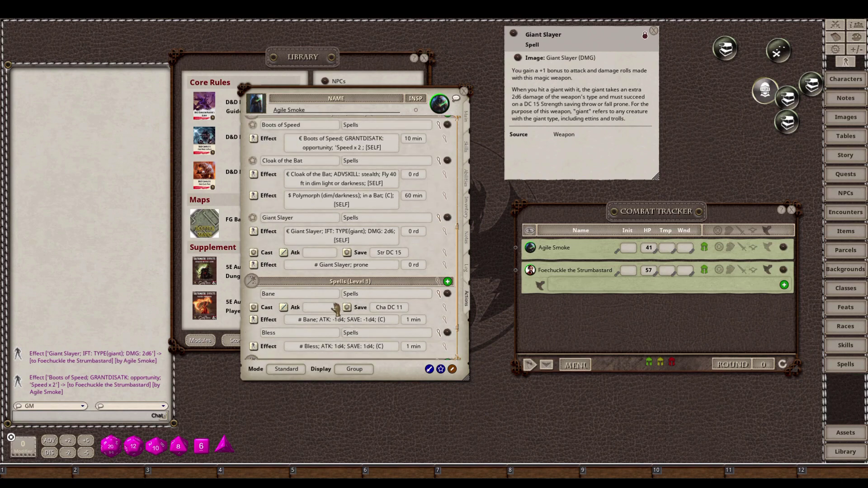
pyautogui.scroll(2, 336, 310)
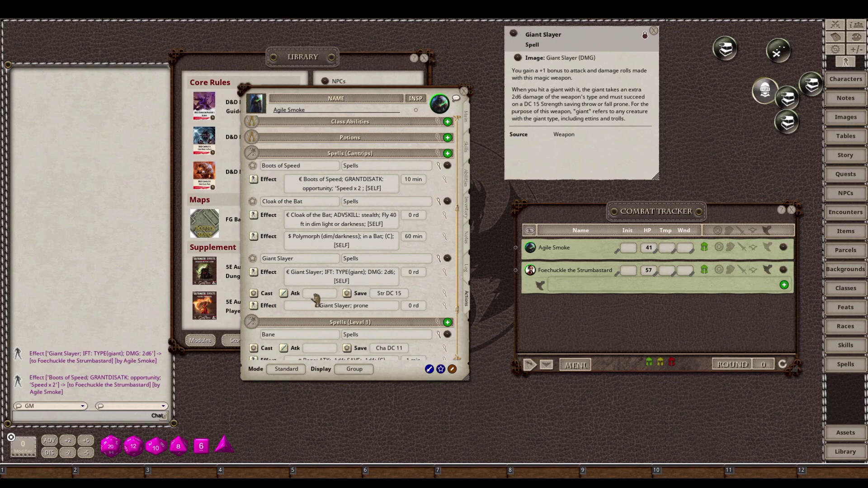
pyautogui.scroll(-4, 310, 297)
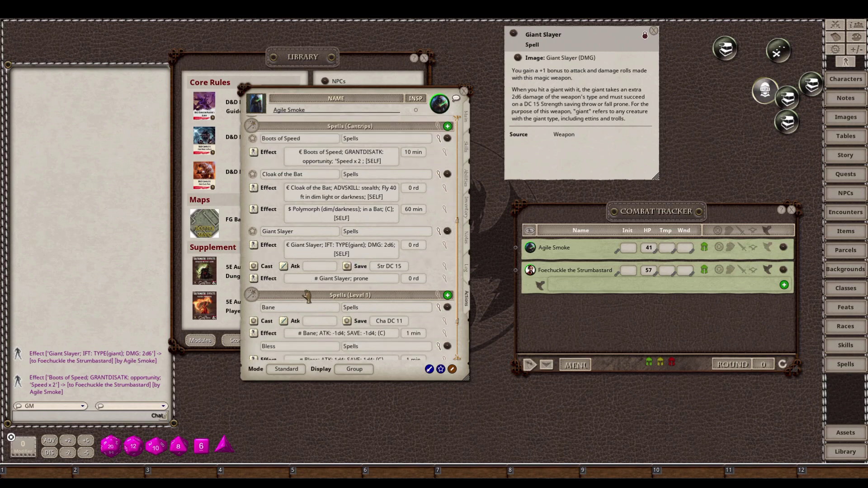
pyautogui.scroll(5, 308, 296)
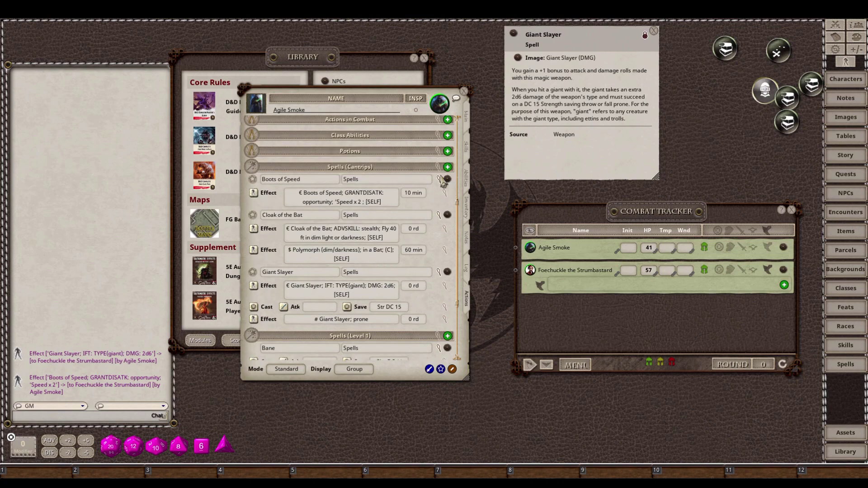
pyautogui.click(441, 185)
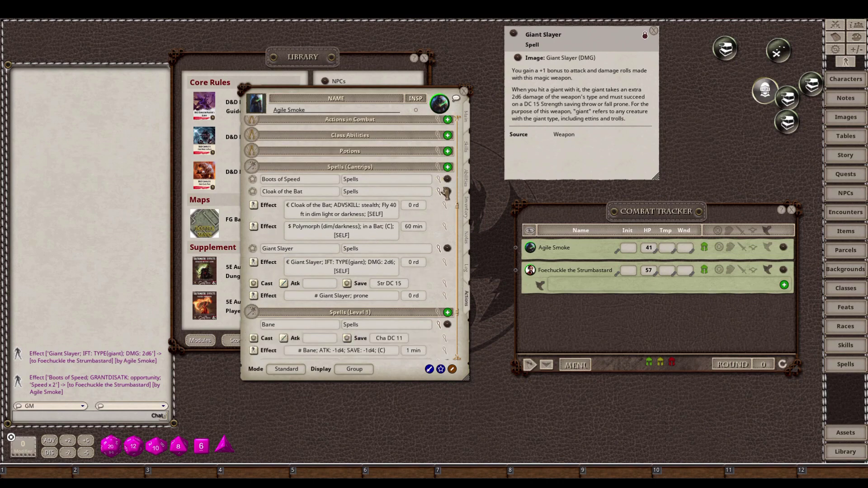
# Collapse the details of Cloak of the Bat, Giant Slayer, Bane, Bless and Animate Objects on Agile Smoke's sheet
pyautogui.click(441, 196)
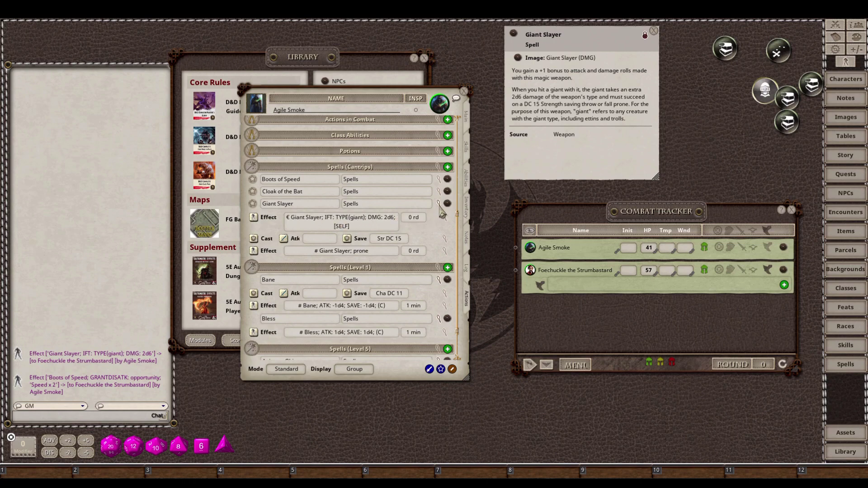
pyautogui.click(441, 210)
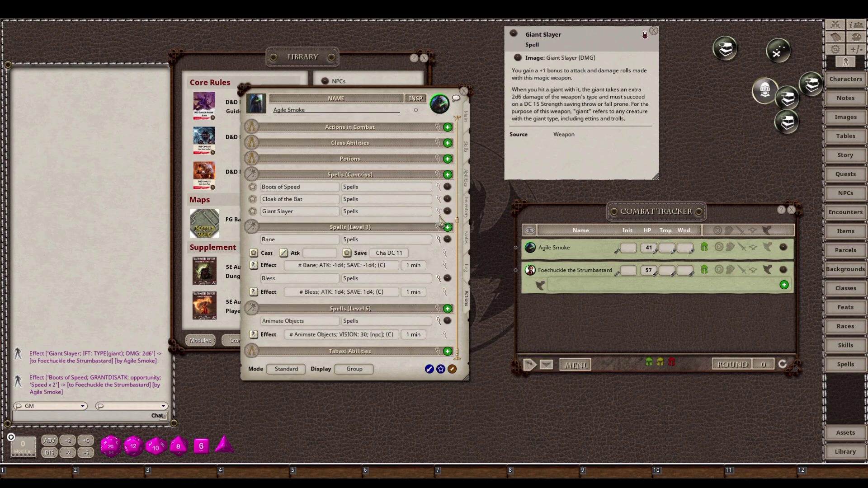
pyautogui.click(440, 238)
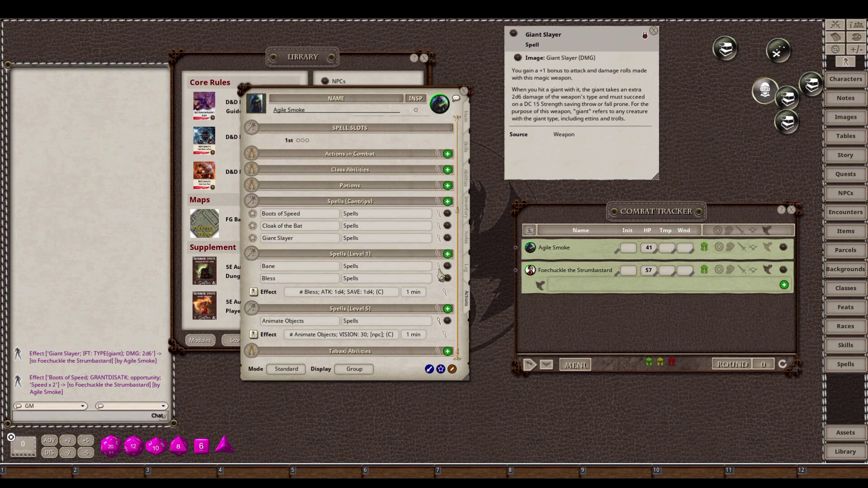
pyautogui.click(441, 278)
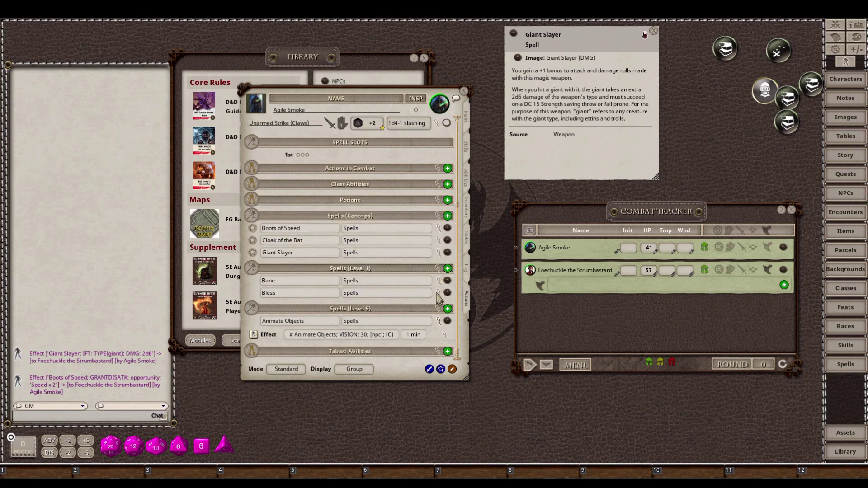
pyautogui.click(439, 322)
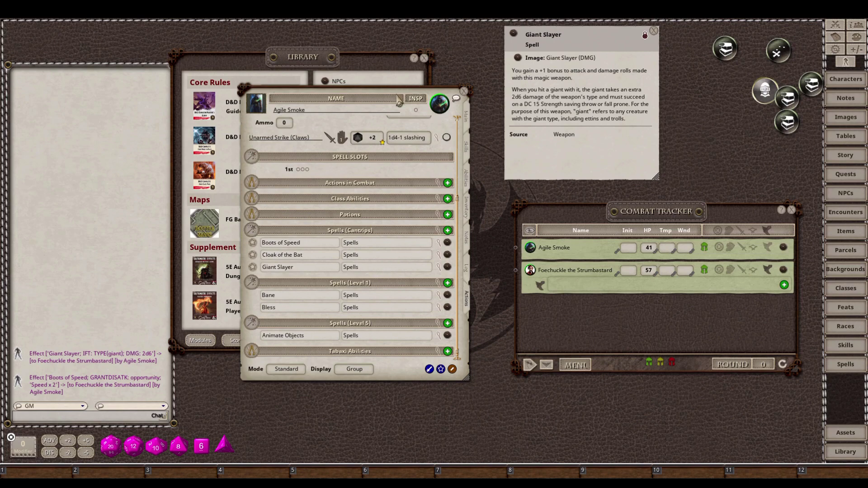
# Shift Agile Smoke's sheet slightly towards the Combat Tracker and collapse Foechuckle the Strumbastard's effects section in the tracker
pyautogui.moveTo(398, 99); pyautogui.dragTo(422, 100)
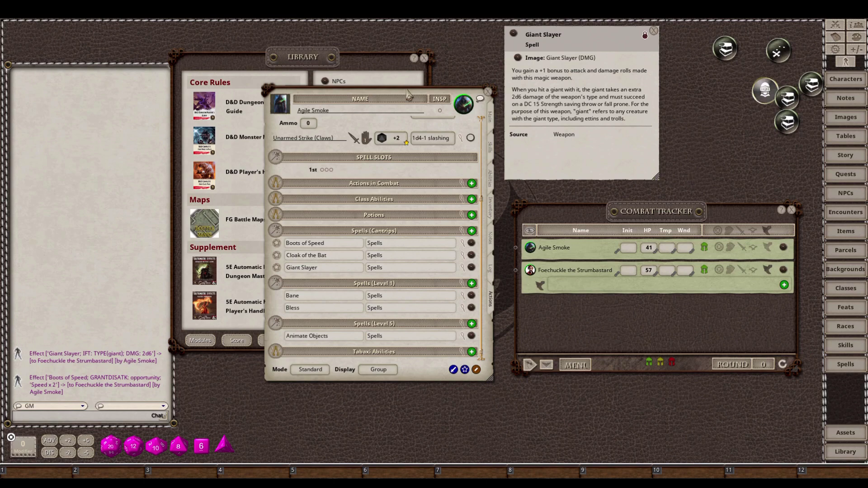
pyautogui.moveTo(409, 96); pyautogui.dragTo(448, 99)
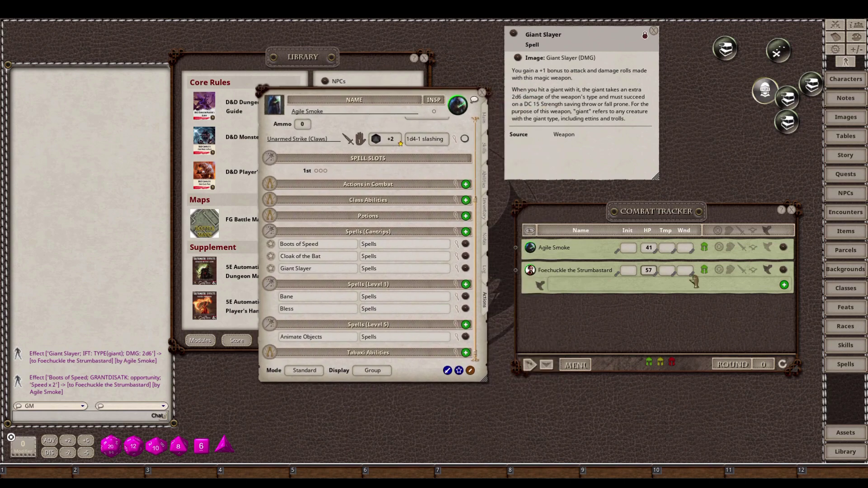
pyautogui.click(770, 272)
# Minimize Agile Smoke's sheet and park its token between the Library and the Giant Slayer spell window
pyautogui.scroll(4, 380, 190)
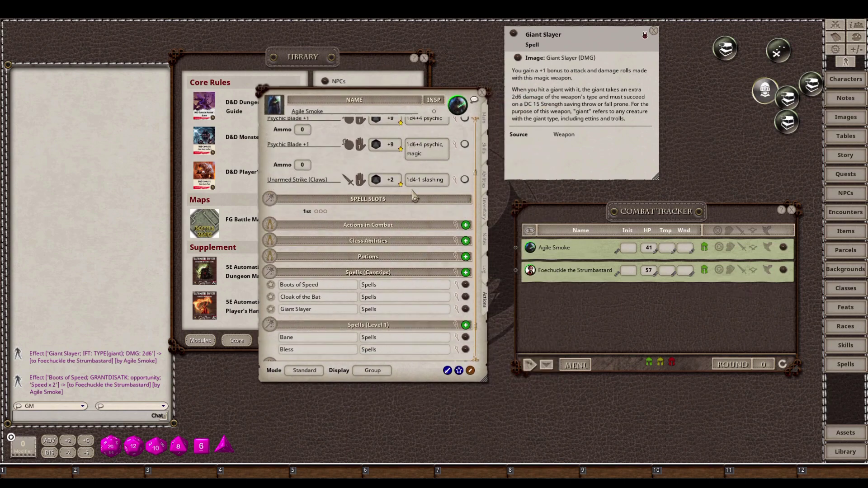
pyautogui.rightClick(379, 114)
pyautogui.click(404, 91)
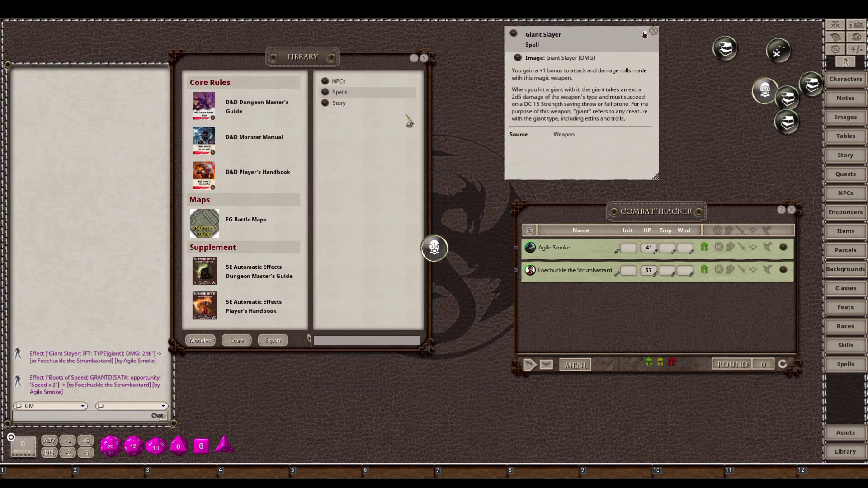
pyautogui.moveTo(448, 252); pyautogui.dragTo(460, 52)
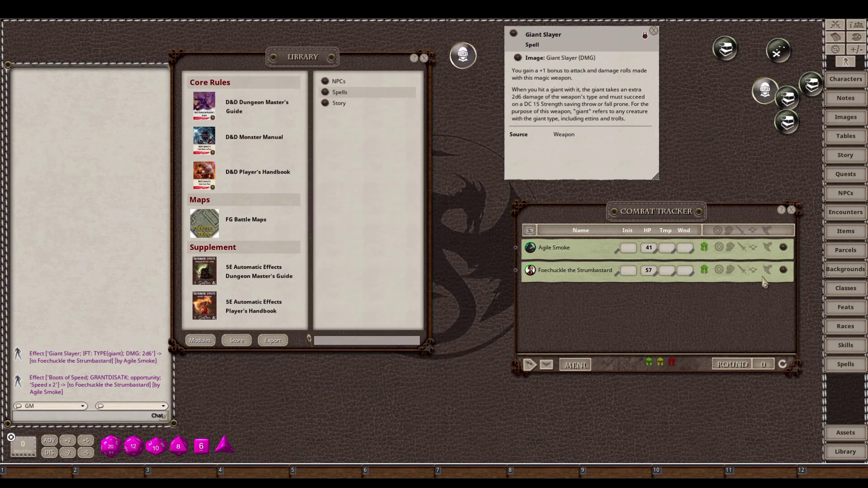
# Restore Foechuckle the Strumbastard's sheet, move it over the chat area, check its Actions page and return to Inventory
pyautogui.click(765, 91)
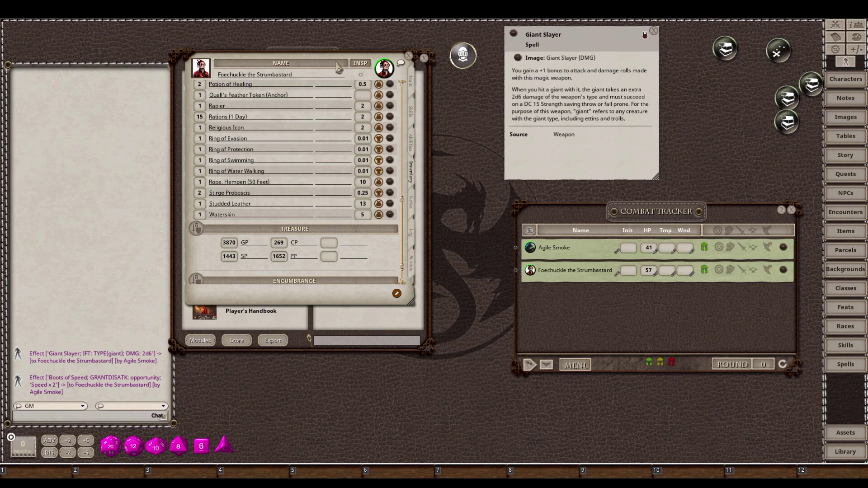
pyautogui.moveTo(338, 67); pyautogui.dragTo(192, 104)
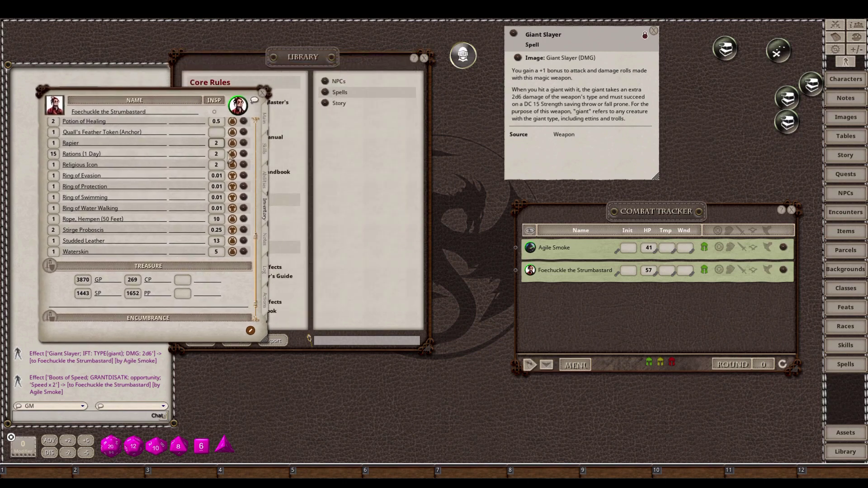
pyautogui.click(265, 305)
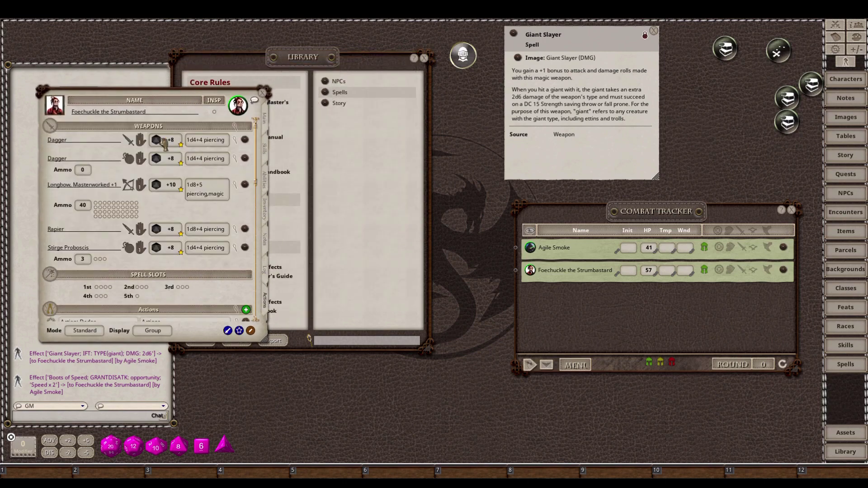
pyautogui.click(266, 209)
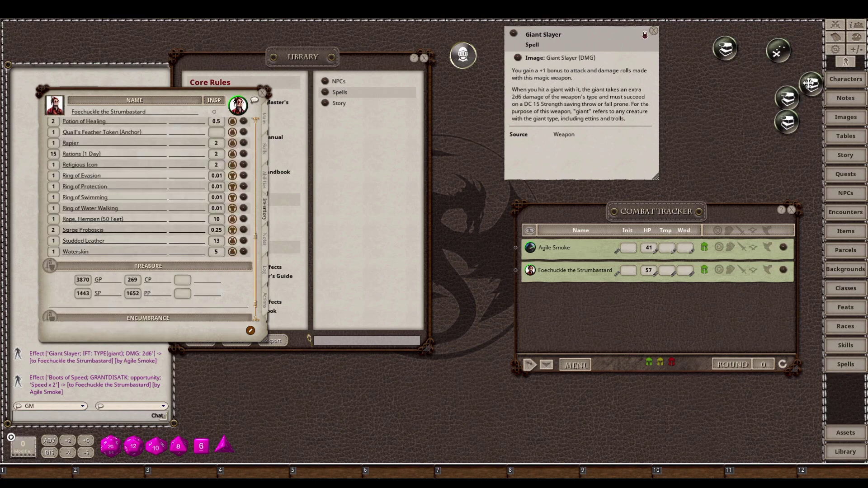
# Restore the minimized Battleaxe Giant Slayer item record and place it overlapping the Giant Slayer spell window
pyautogui.click(786, 127)
pyautogui.moveTo(430, 199); pyautogui.dragTo(663, 56)
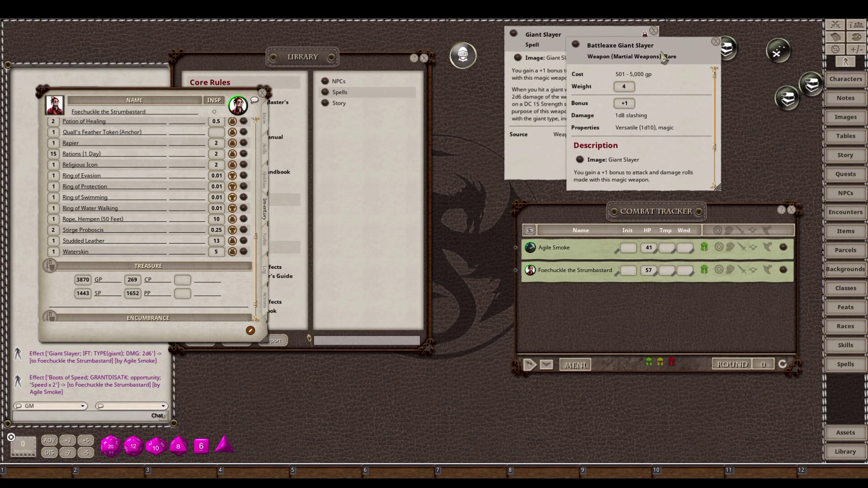
# Review the Equipped Effects (GM) settings for reference spells and template item spells in the Options, and close the window
pyautogui.click(840, 52)
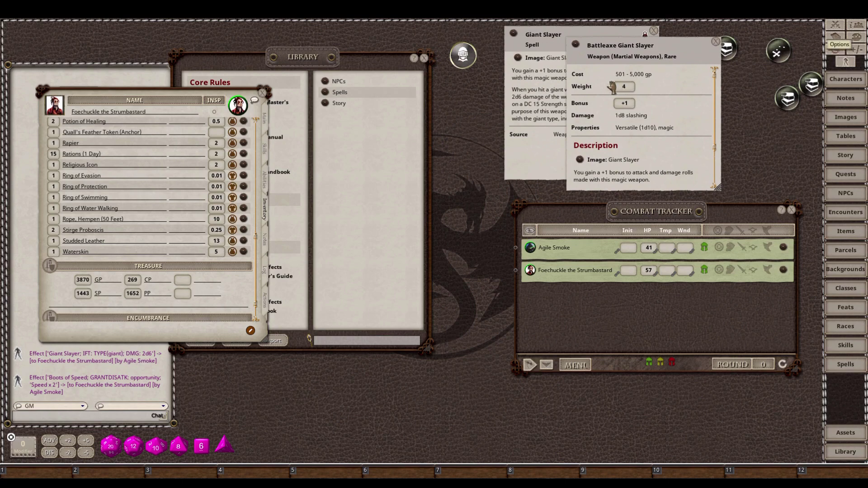
pyautogui.moveTo(538, 182); pyautogui.dragTo(529, 299)
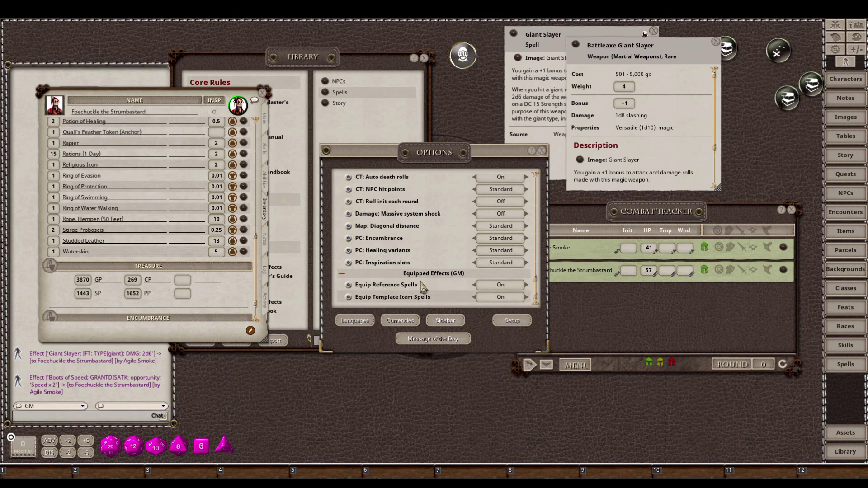
pyautogui.click(542, 151)
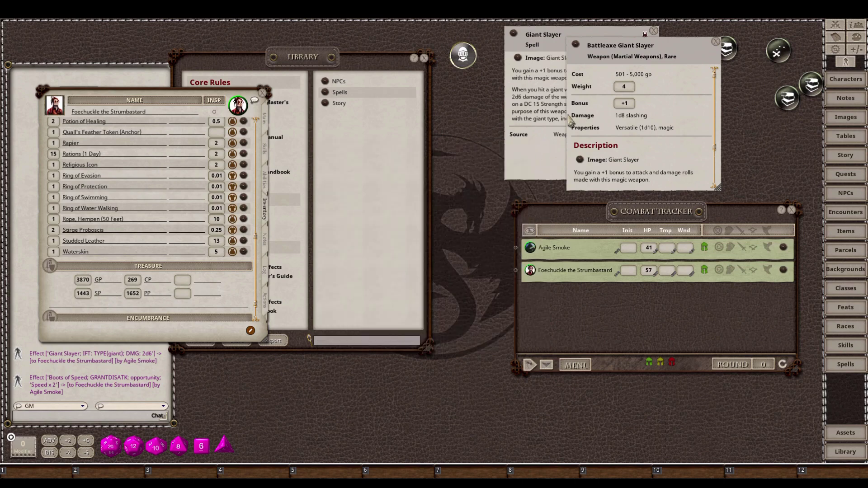
# Add the Battleaxe Giant Slayer to Foechuckle the Strumbastard's equipment list as an equipped item
pyautogui.scroll(10, 199, 189)
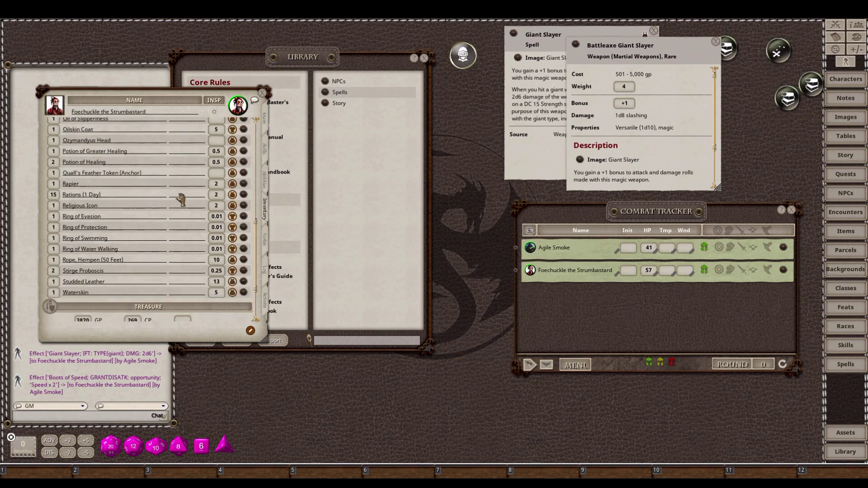
pyautogui.scroll(3, 157, 210)
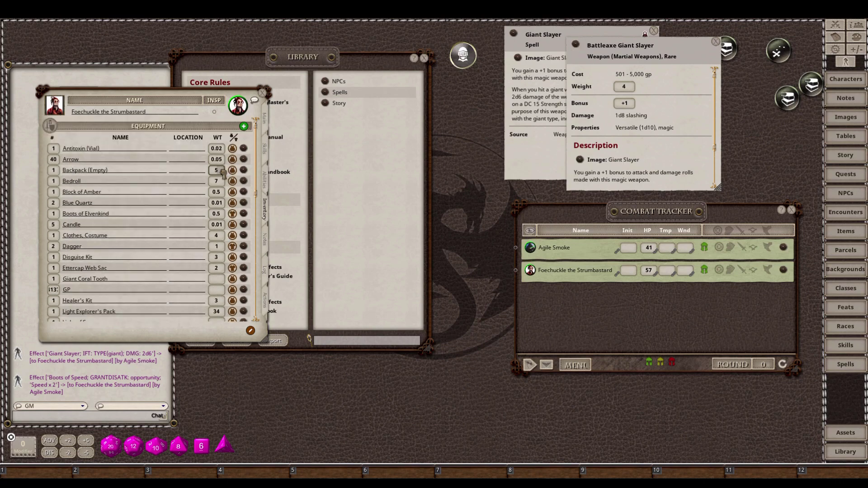
pyautogui.moveTo(211, 243); pyautogui.dragTo(67, 182)
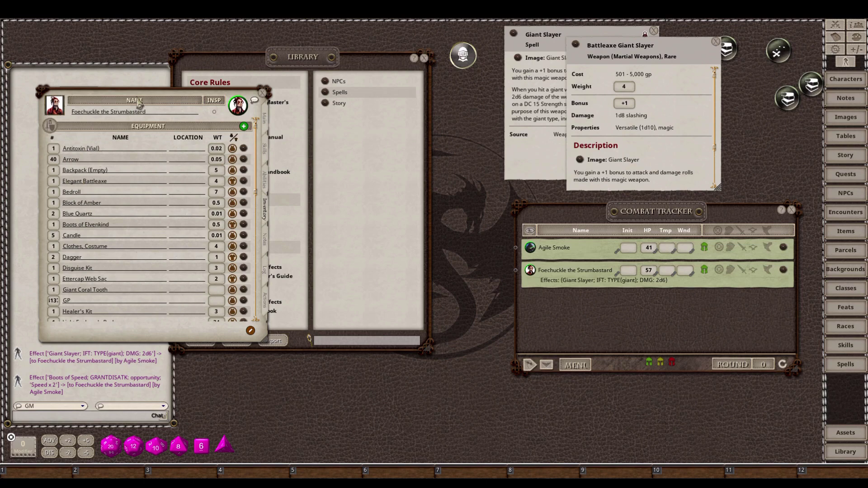
# Move Foechuckle's sheet off the chat area, show its Actions page, and expand the character's effects in the Combat Tracker
pyautogui.moveTo(148, 91); pyautogui.dragTo(349, 147)
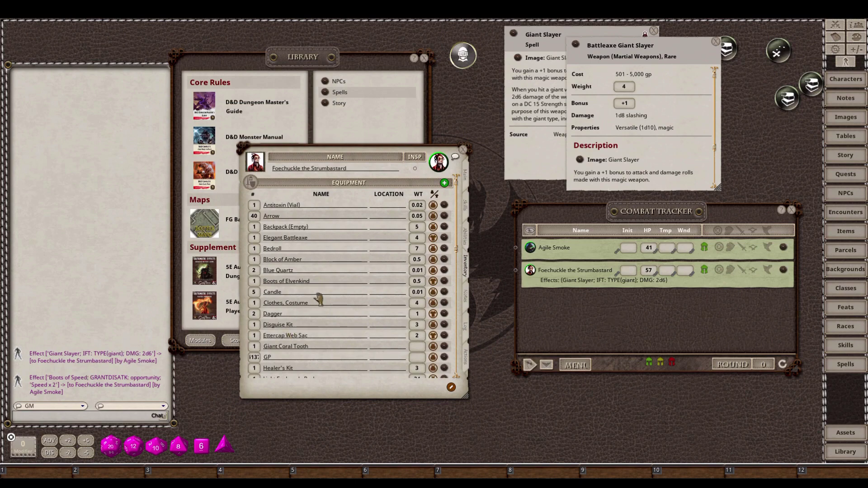
pyautogui.click(468, 360)
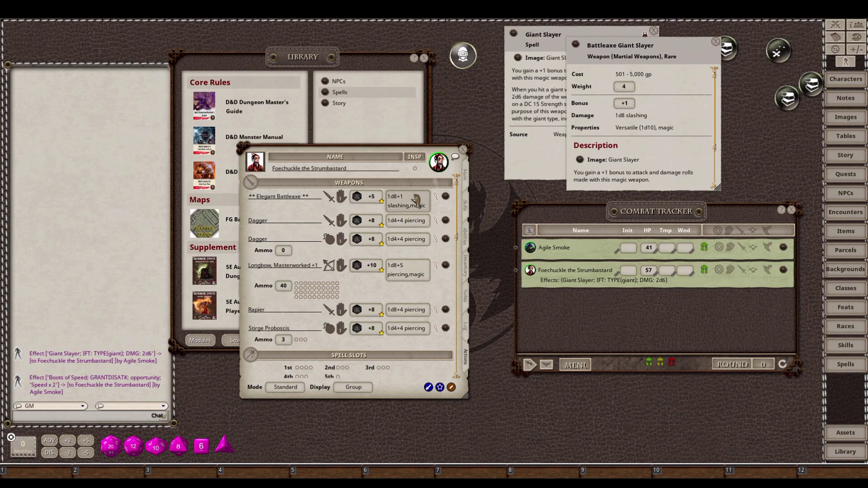
pyautogui.click(767, 272)
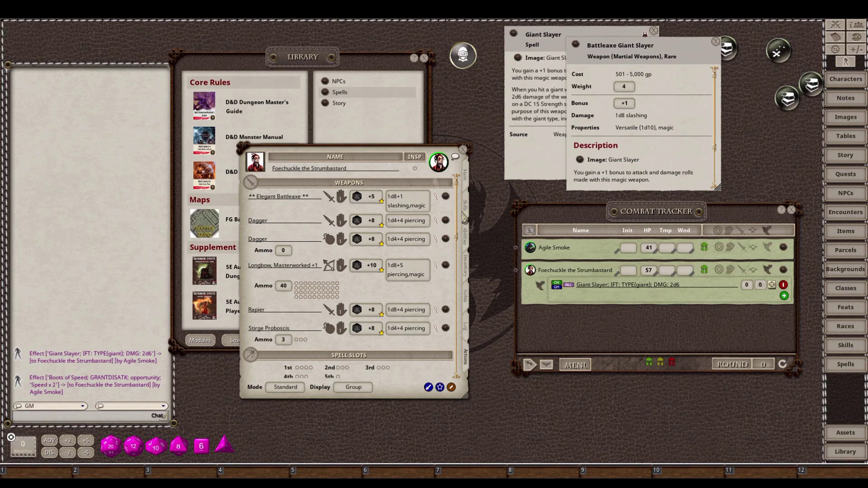
# Open the Elegant Battleaxe's record from the weapons list, mark it as identified, and move it beside the character sheet
pyautogui.click(446, 197)
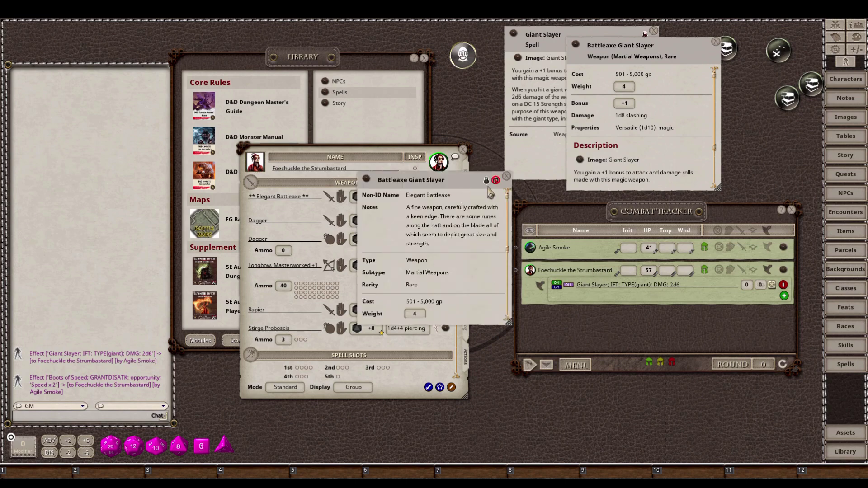
pyautogui.click(495, 180)
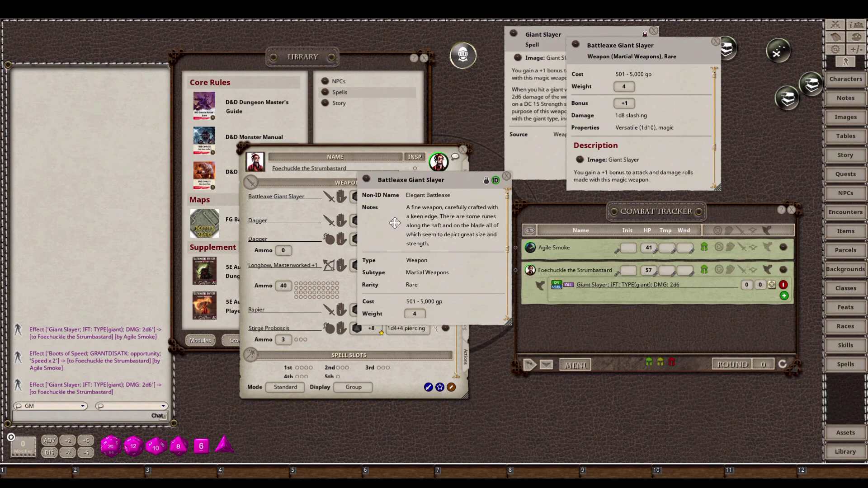
pyautogui.moveTo(389, 222); pyautogui.dragTo(501, 211)
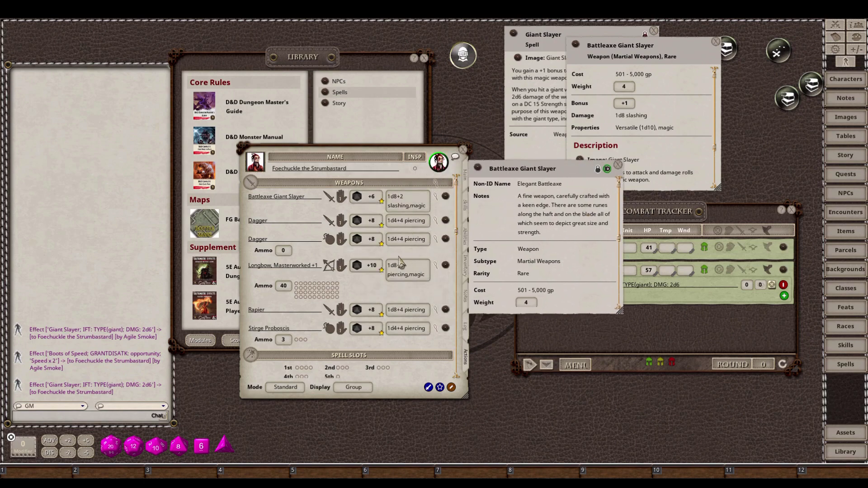
# Look through Foechuckle's inventory and move the identified Battleaxe Giant Slayer record over the chat area
pyautogui.click(469, 274)
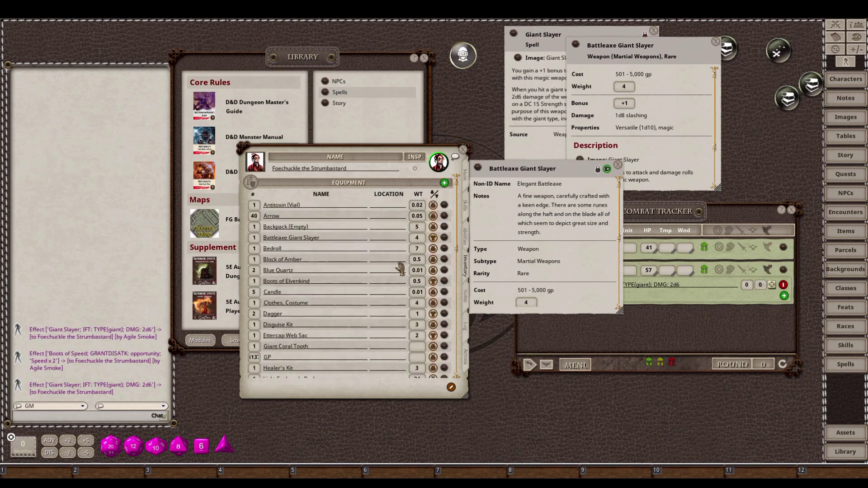
pyautogui.scroll(-2, 279, 315)
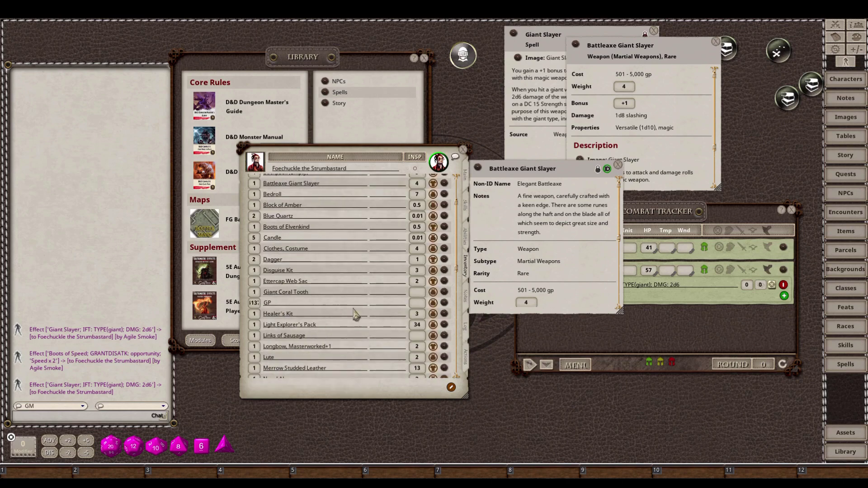
pyautogui.scroll(-2, 389, 329)
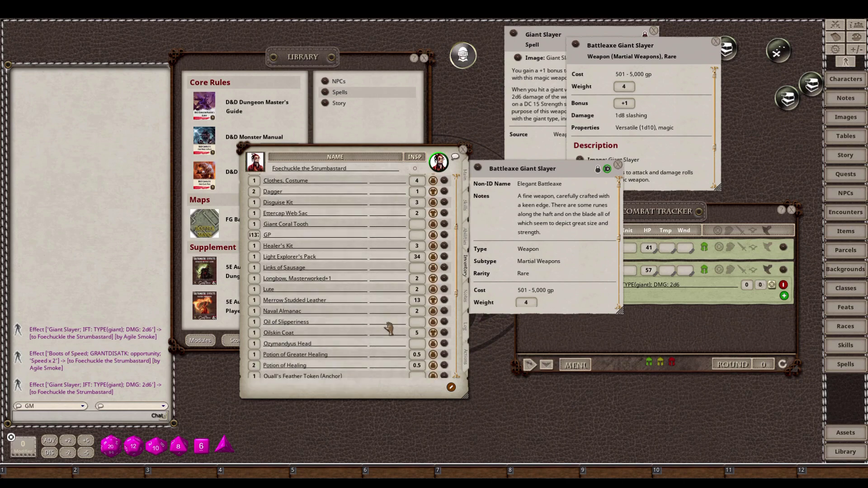
pyautogui.moveTo(619, 167); pyautogui.dragTo(658, 299)
pyautogui.moveTo(618, 335); pyautogui.dragTo(574, 291)
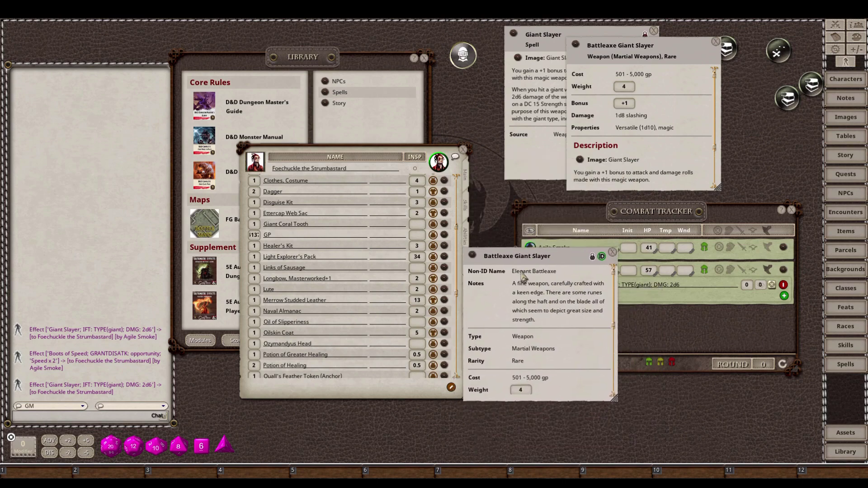
pyautogui.moveTo(541, 292); pyautogui.dragTo(96, 93)
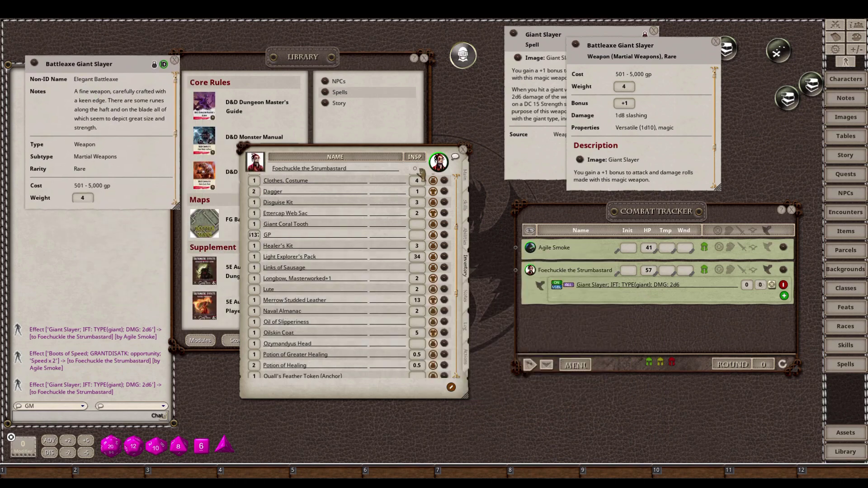
# Bring Foechuckle's sheet back in front of the Library and minimize the Giant Slayer spell window
pyautogui.click(292, 68)
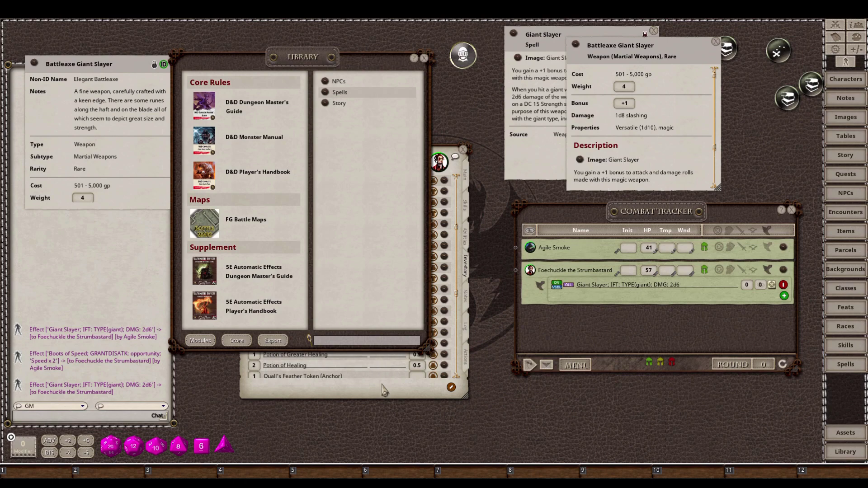
pyautogui.click(417, 371)
pyautogui.click(538, 96)
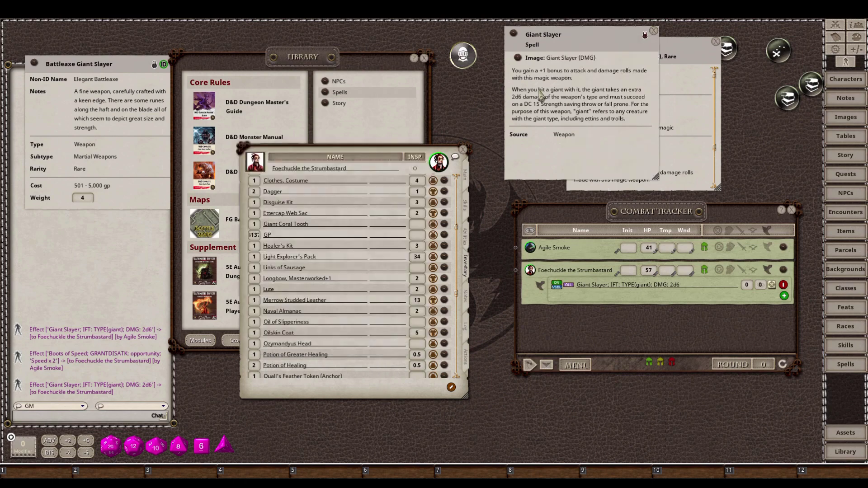
pyautogui.rightClick(533, 53)
pyautogui.click(557, 45)
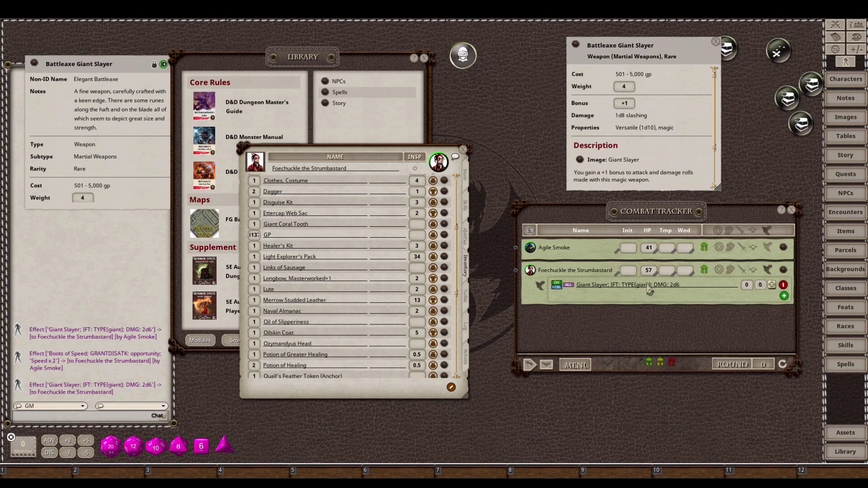
# Check Foechuckle's equipment list and show the weapons on the Actions page
pyautogui.scroll(2, 375, 237)
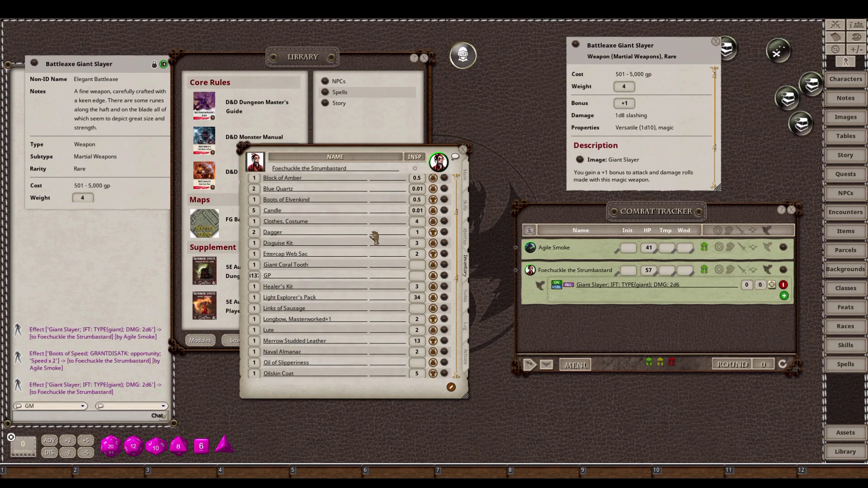
pyautogui.scroll(3, 375, 238)
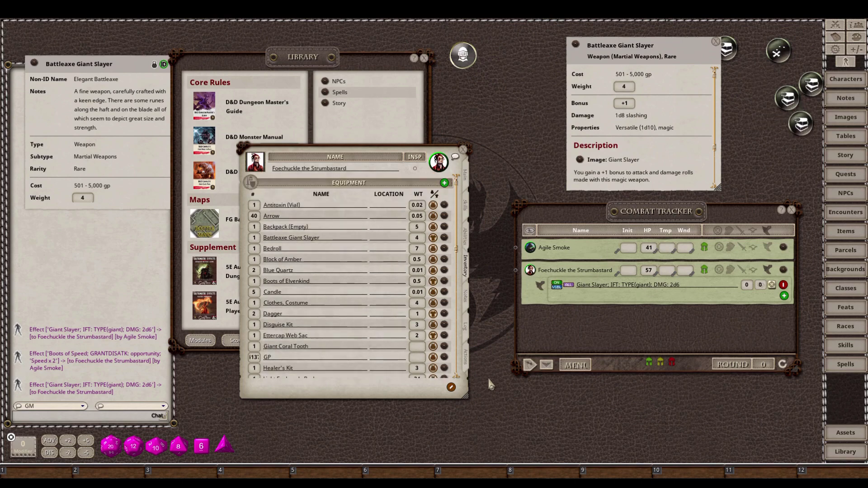
pyautogui.click(467, 366)
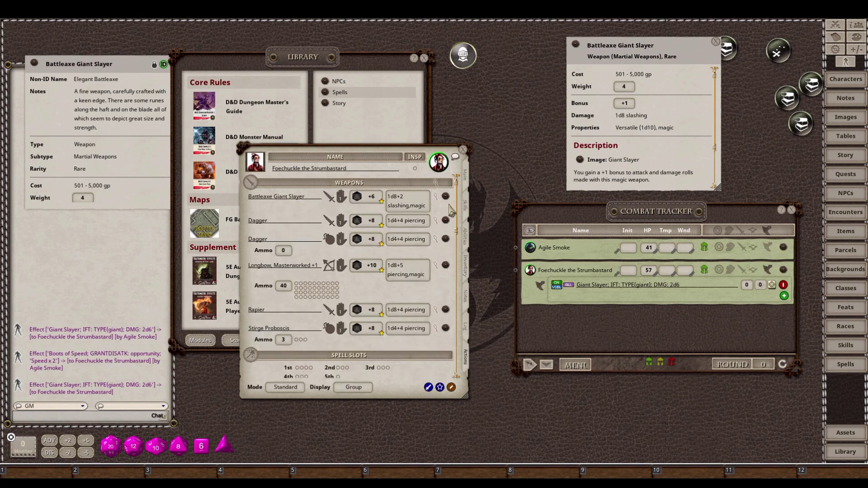
# Delete the Battleaxe Giant Slayer from Foechuckle's inventory and remove its effect from the Combat Tracker, collapsing the effects section
pyautogui.click(466, 271)
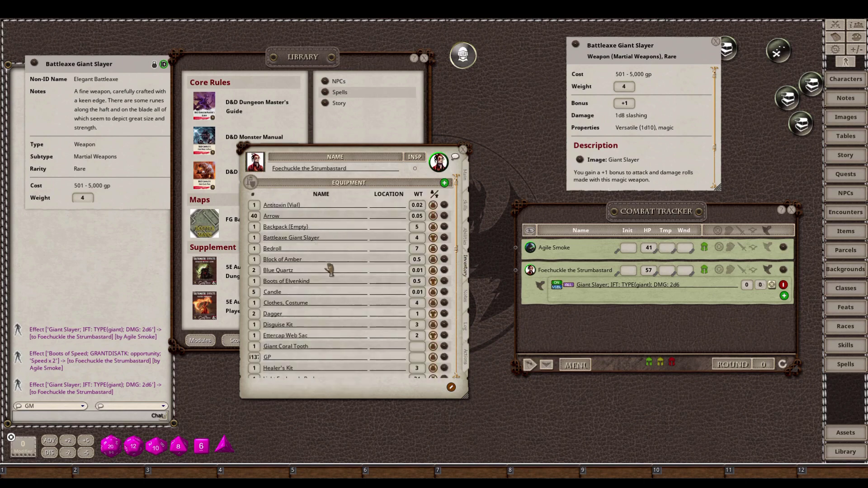
pyautogui.scroll(-3, 317, 299)
pyautogui.scroll(3, 310, 310)
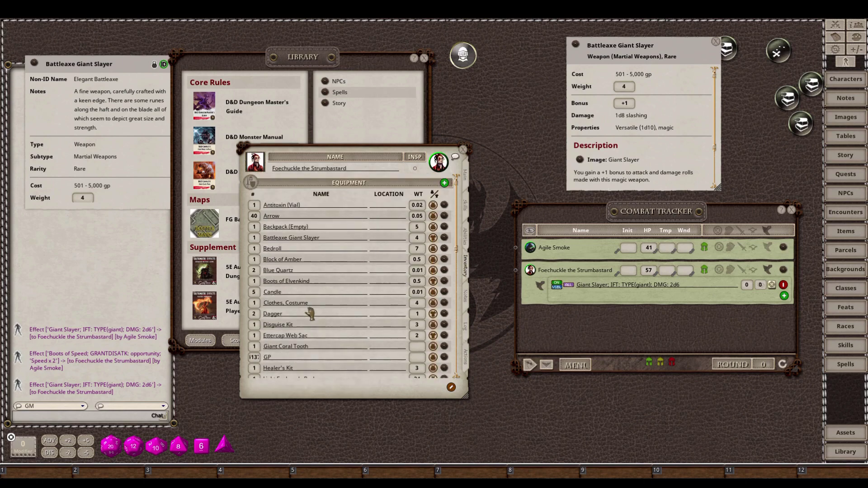
pyautogui.rightClick(299, 235)
pyautogui.click(270, 260)
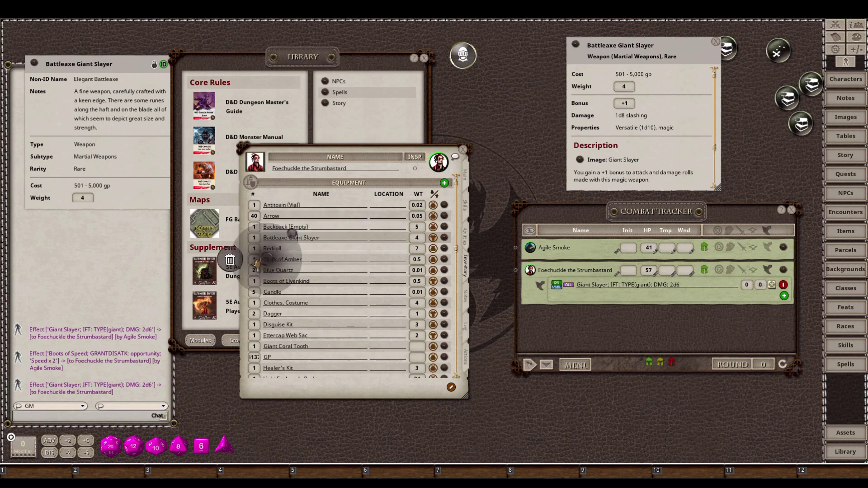
pyautogui.click(239, 266)
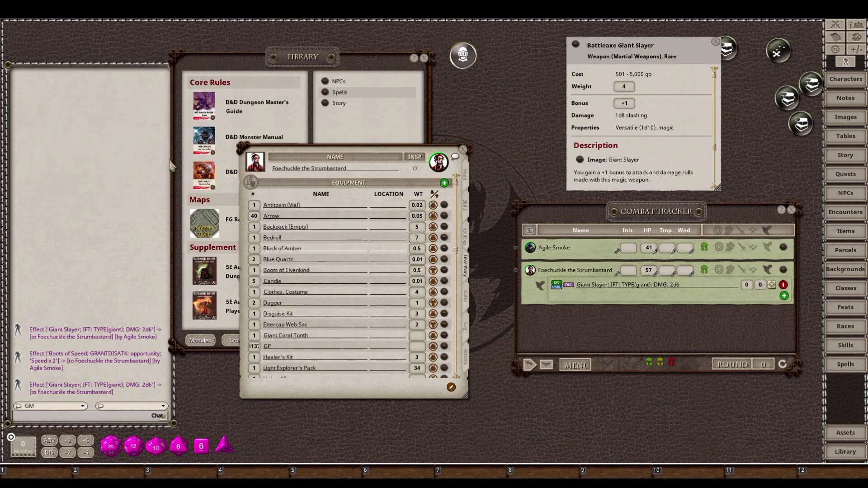
pyautogui.click(785, 295)
pyautogui.click(768, 272)
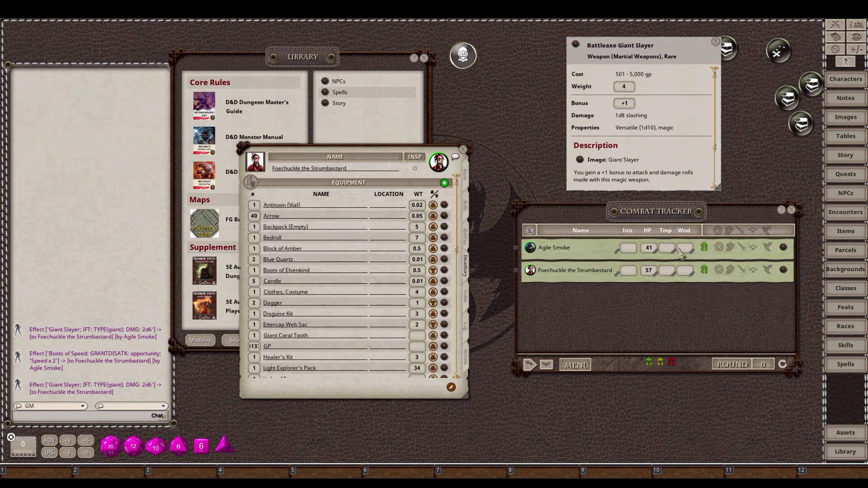
# Move Foechuckle's sheet over the chat area and the Library beside it, and close the Battleaxe Giant Slayer record and Combat Tracker
pyautogui.moveTo(413, 156); pyautogui.dragTo(180, 66)
pyautogui.moveTo(289, 61); pyautogui.dragTo(356, 114)
pyautogui.click(716, 42)
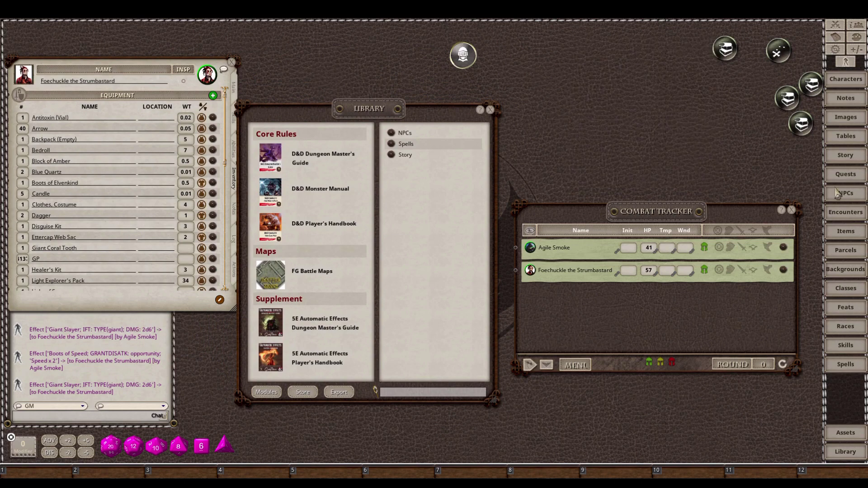
pyautogui.click(792, 211)
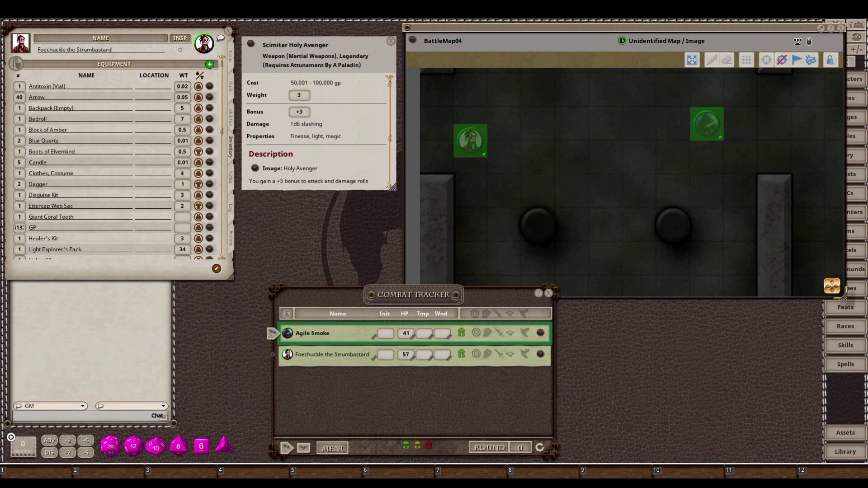
# Lengthen Foechuckle's sheet to list more items and enlarge the Scimitar Holy Avenger record to fit its full description
pyautogui.click(655, 217)
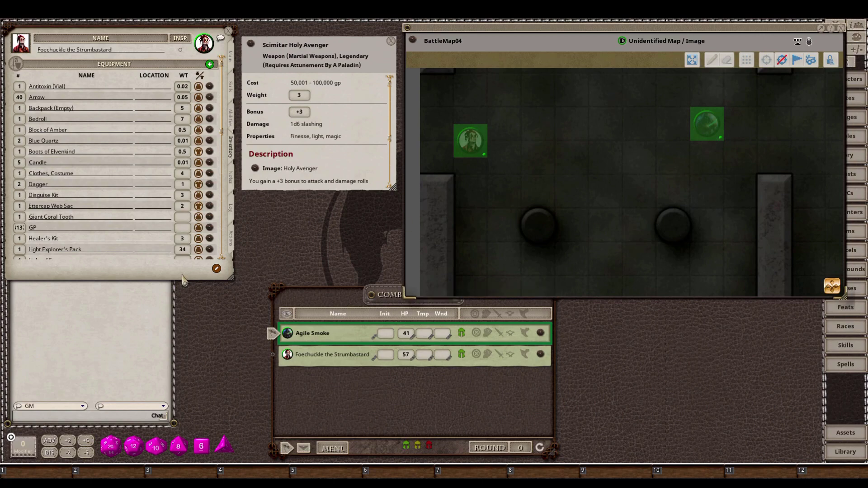
pyautogui.moveTo(183, 280); pyautogui.dragTo(179, 361)
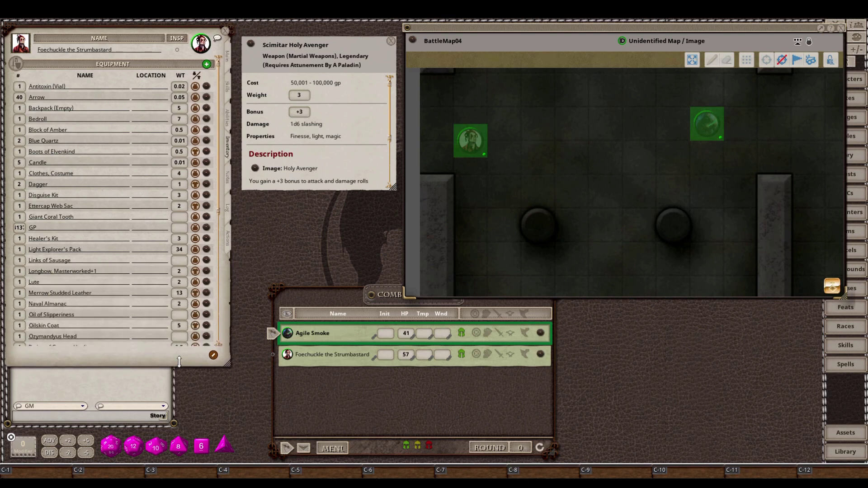
pyautogui.moveTo(332, 59); pyautogui.dragTo(322, 131)
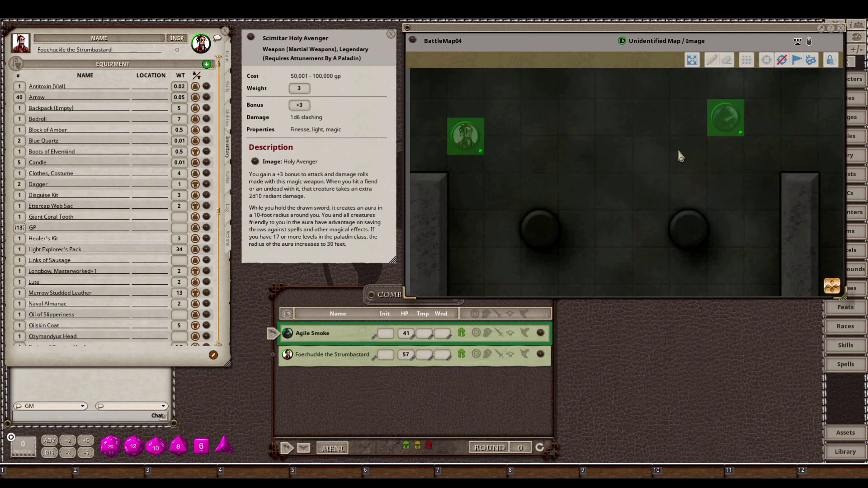
# Show and hide the BattleMap04 tool sidebar, and examine a wider area of the map around both tokens
pyautogui.click(799, 42)
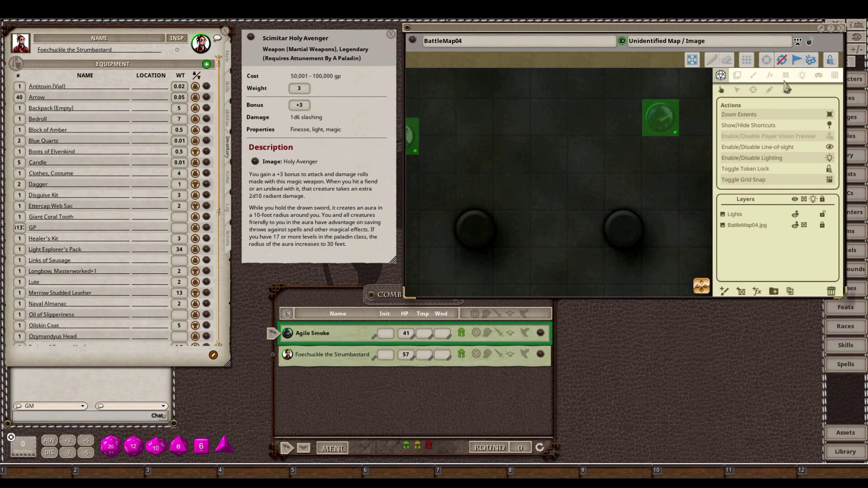
pyautogui.click(799, 42)
pyautogui.moveTo(561, 147); pyautogui.dragTo(546, 202)
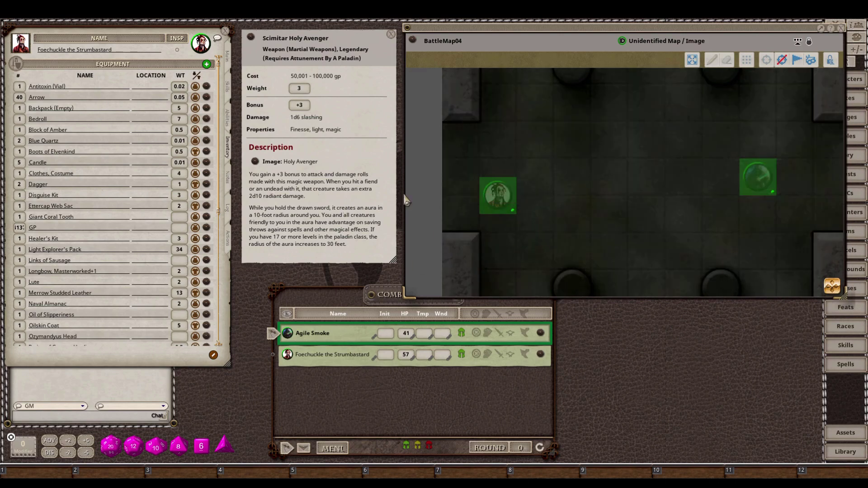
pyautogui.scroll(-3, 693, 181)
pyautogui.moveTo(611, 179); pyautogui.dragTo(586, 198)
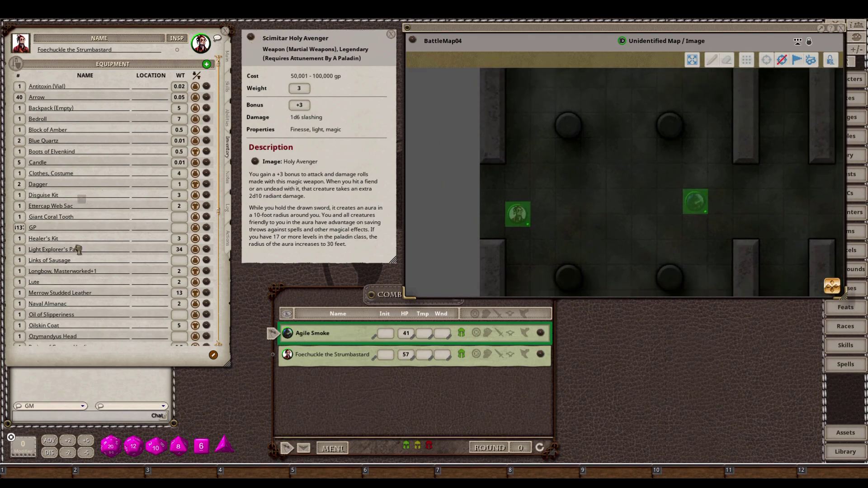
# Close the Scimitar Holy Avenger description record and find the Faultless Scimitar in Foechuckle's inventory
pyautogui.scroll(-1, 131, 306)
pyautogui.scroll(-5, 131, 306)
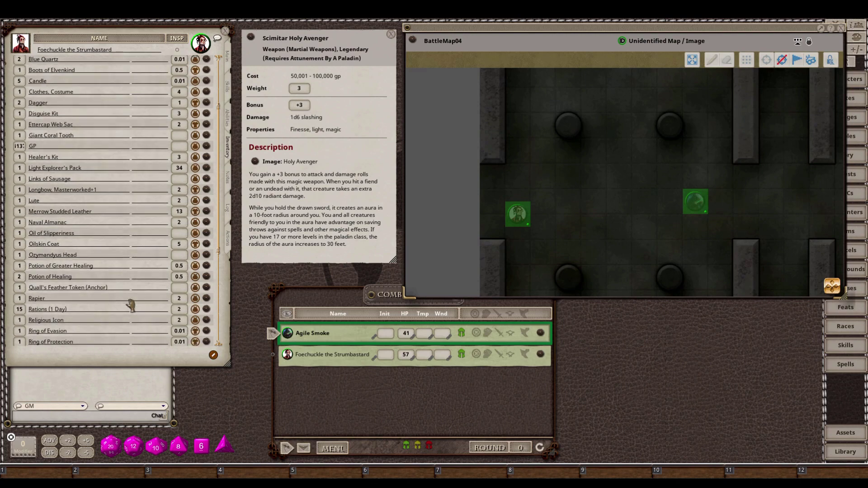
pyautogui.click(391, 35)
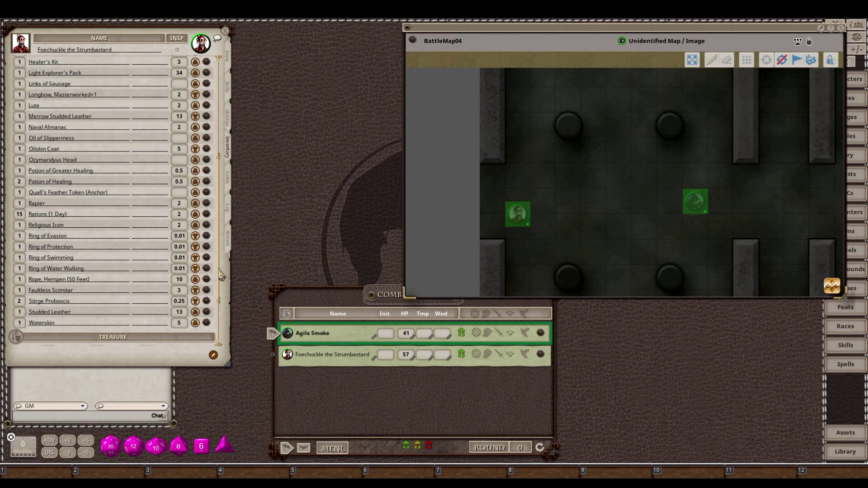
# Open the Faultless Scimitar's record from the inventory, place it beside the character sheet, and mark it as identified
pyautogui.click(206, 290)
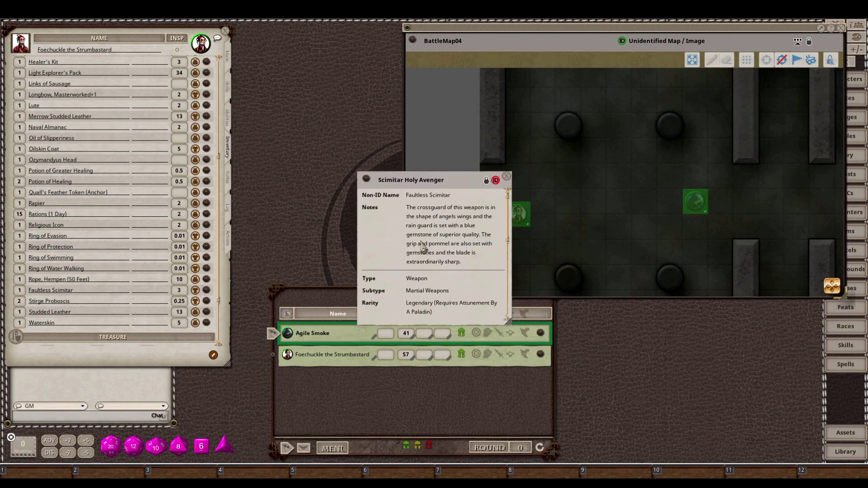
pyautogui.moveTo(425, 240); pyautogui.dragTo(300, 100)
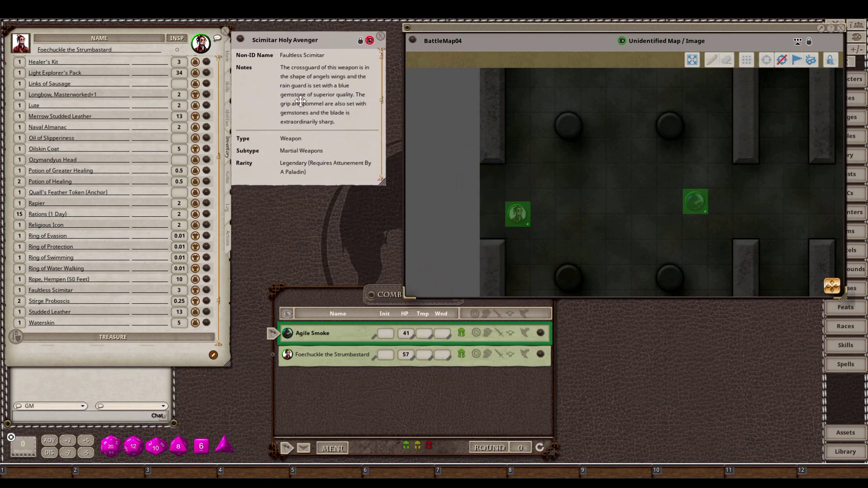
pyautogui.scroll(-1, 300, 100)
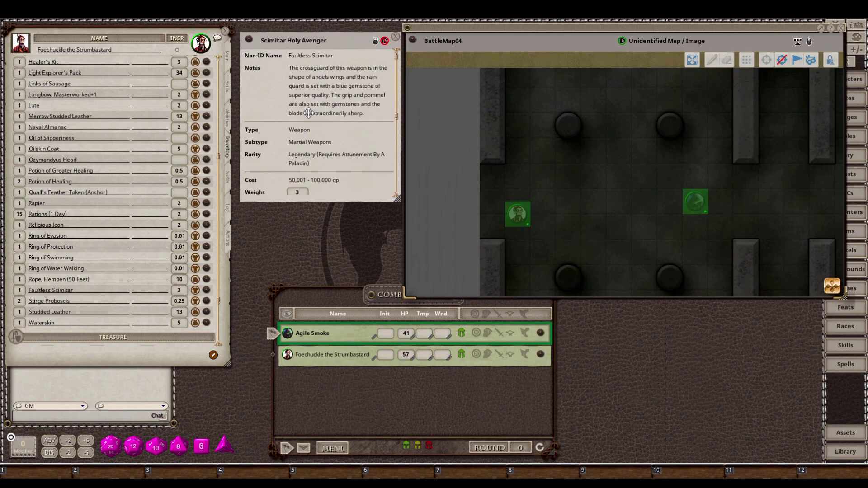
pyautogui.moveTo(308, 114); pyautogui.dragTo(309, 114)
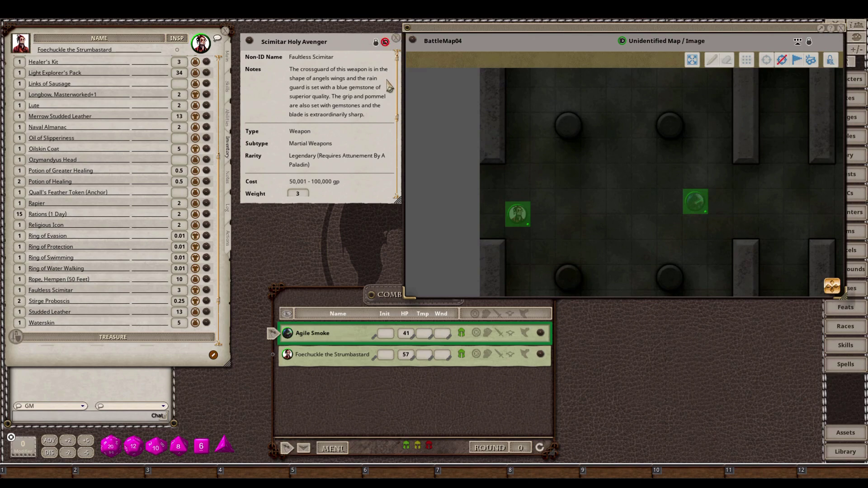
pyautogui.click(385, 43)
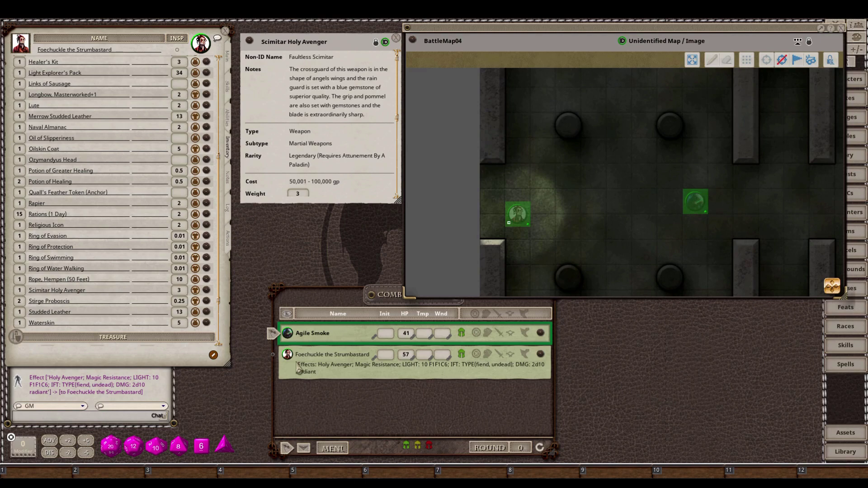
# Show Foechuckle's Actions page and examine the lighting around the character's token on BattleMap04
pyautogui.click(231, 241)
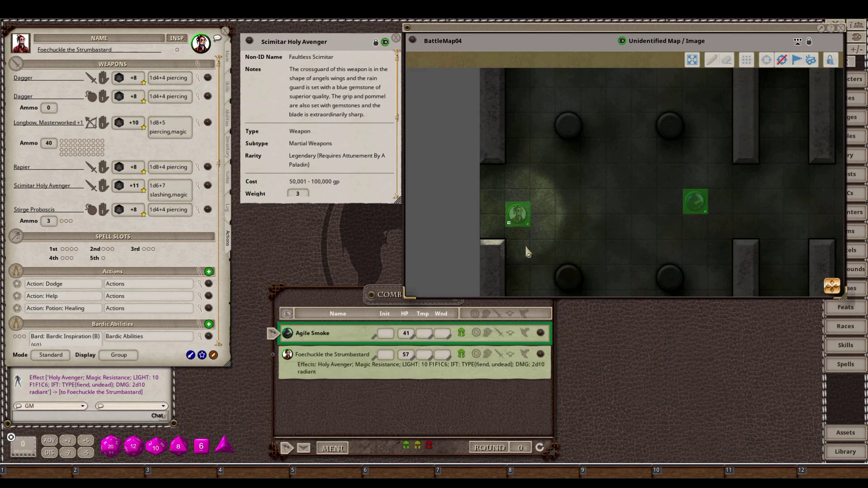
pyautogui.scroll(3, 528, 259)
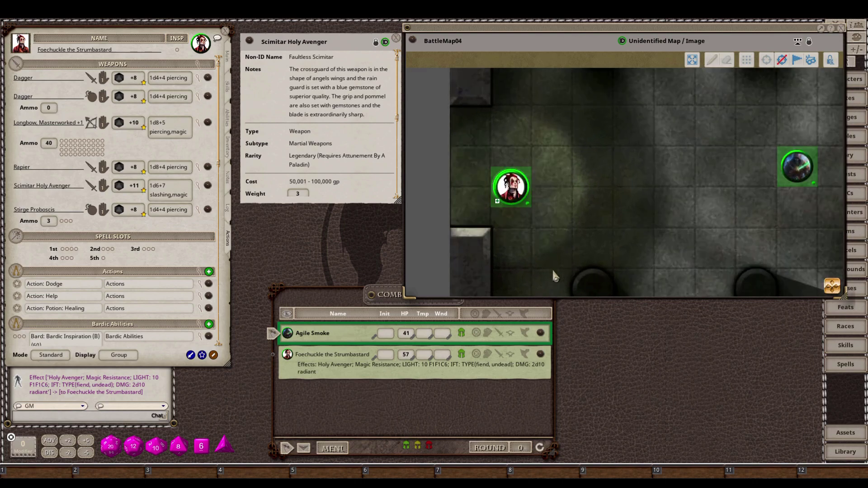
pyautogui.scroll(-1, 542, 276)
pyautogui.scroll(-1, 539, 270)
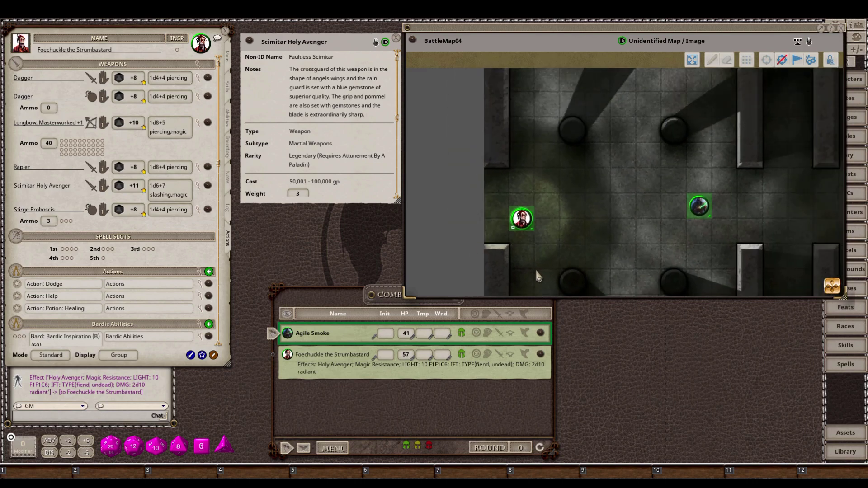
pyautogui.scroll(2, 519, 251)
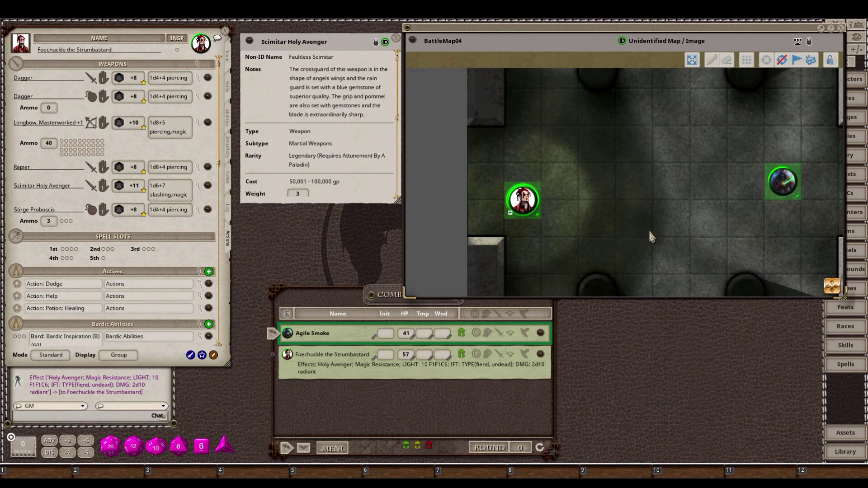
pyautogui.moveTo(650, 231); pyautogui.dragTo(669, 179)
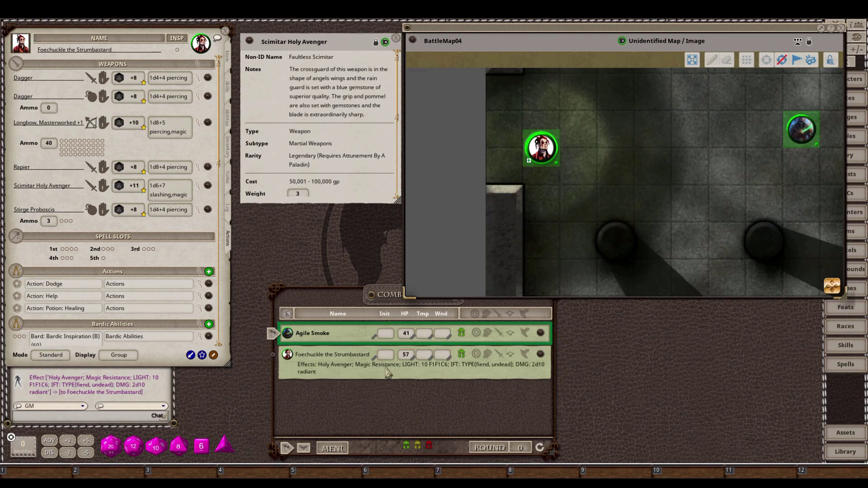
pyautogui.moveTo(607, 149); pyautogui.dragTo(603, 225)
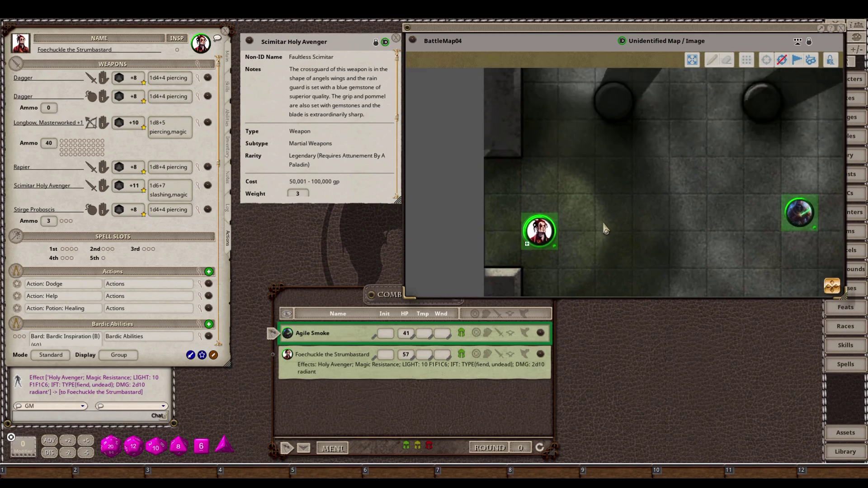
pyautogui.scroll(1, 580, 226)
pyautogui.scroll(-3, 576, 230)
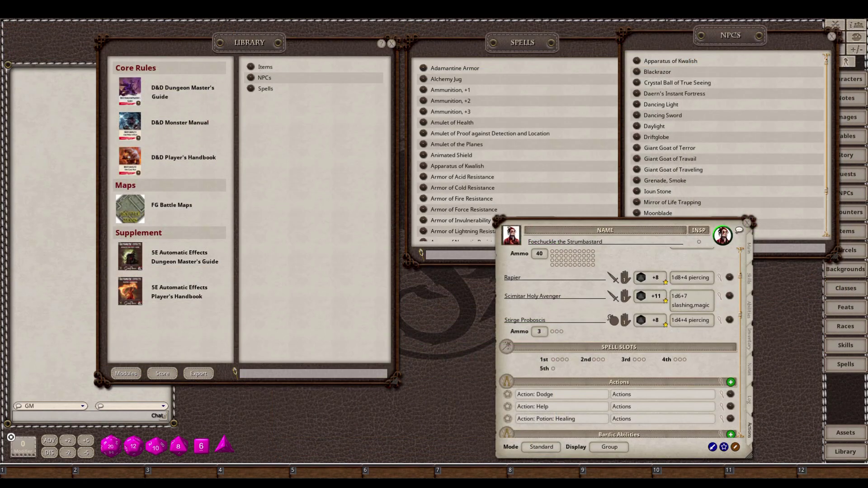
# Move Foechuckle's sheet slightly up and collapse the Giant Slayer and Holy Avenger details under Equipped Items
pyautogui.moveTo(638, 209); pyautogui.dragTo(630, 186)
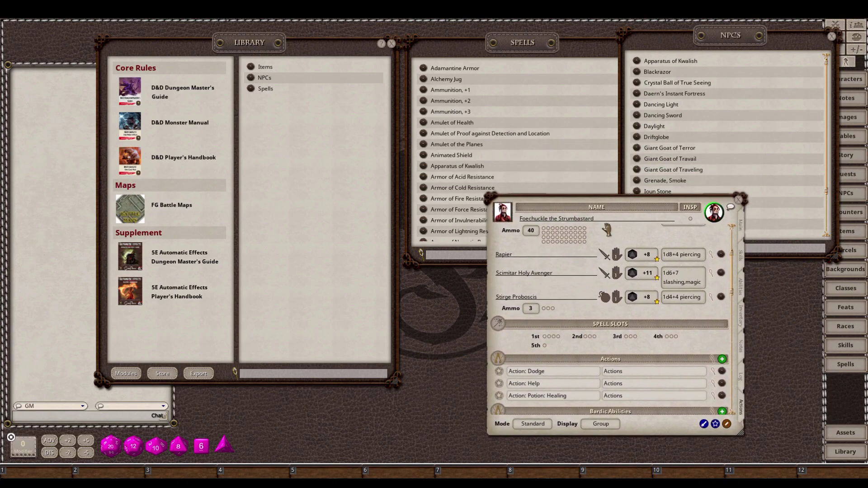
pyautogui.scroll(-5, 579, 284)
pyautogui.scroll(-4, 578, 284)
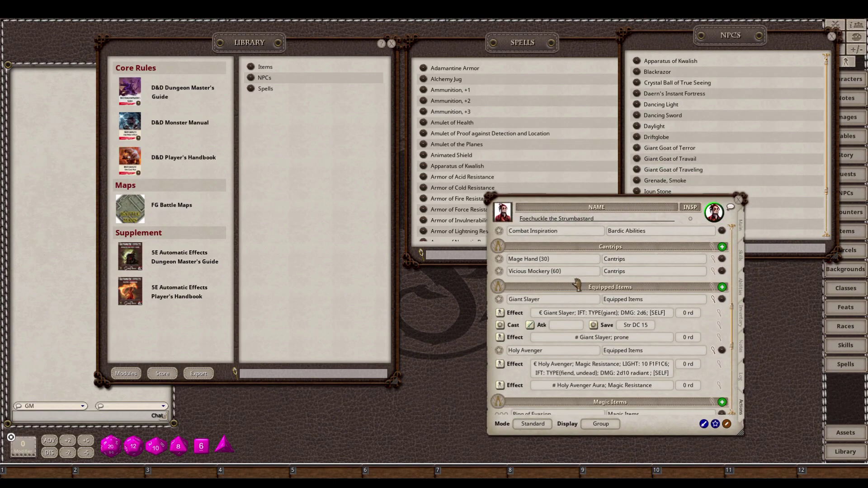
pyautogui.click(713, 301)
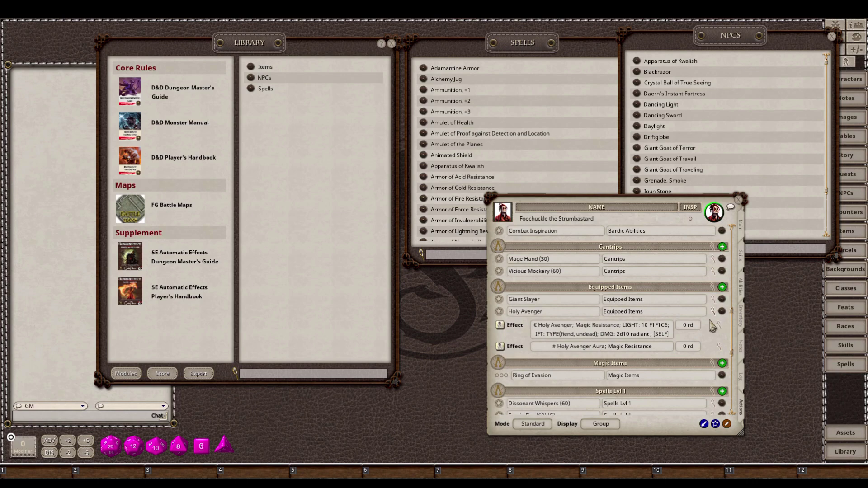
pyautogui.click(713, 311)
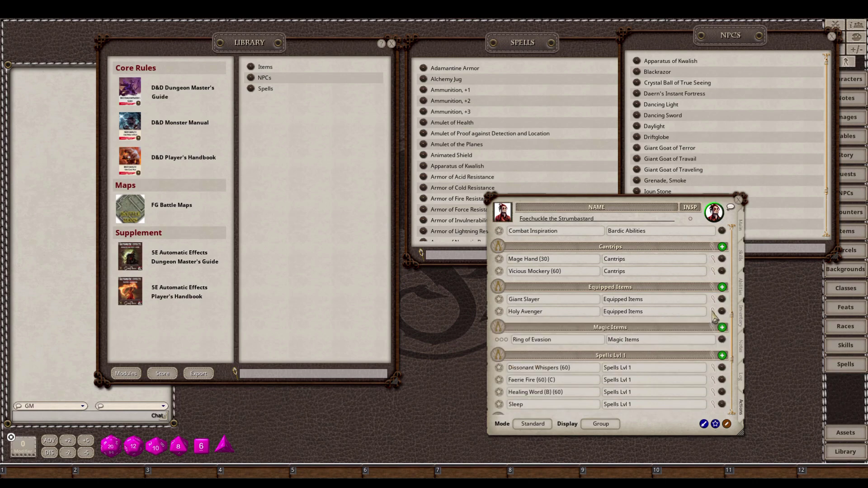
# Delete the Holy Avenger and Giant Slayer entries from the Equipped Items group on Foechuckle's Actions page
pyautogui.rightClick(632, 315)
pyautogui.click(599, 334)
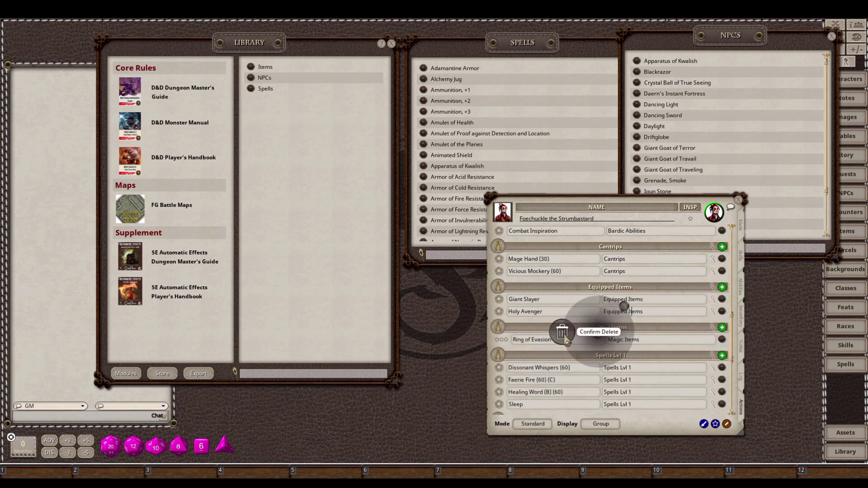
pyautogui.click(565, 334)
pyautogui.rightClick(544, 300)
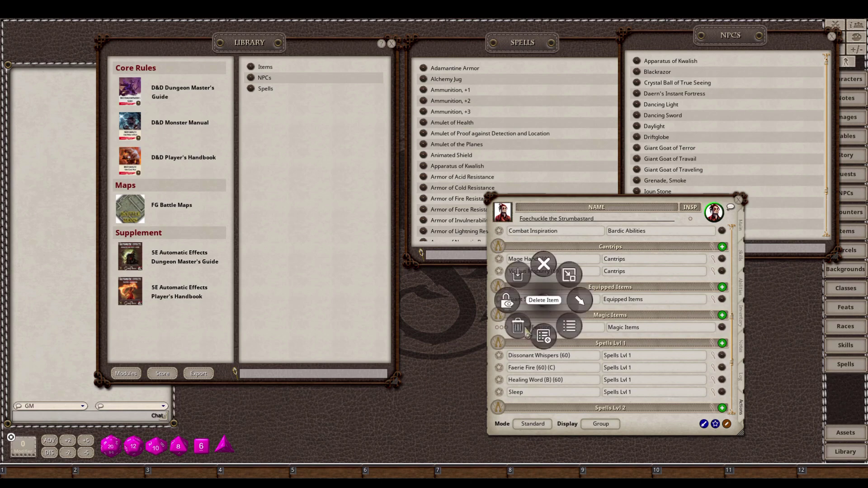
pyautogui.click(525, 329)
pyautogui.click(494, 334)
pyautogui.scroll(-4, 548, 322)
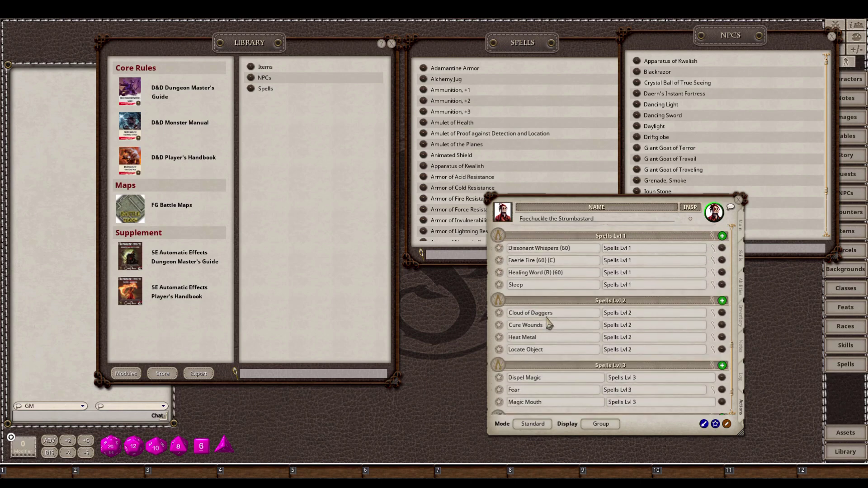
pyautogui.scroll(5, 548, 324)
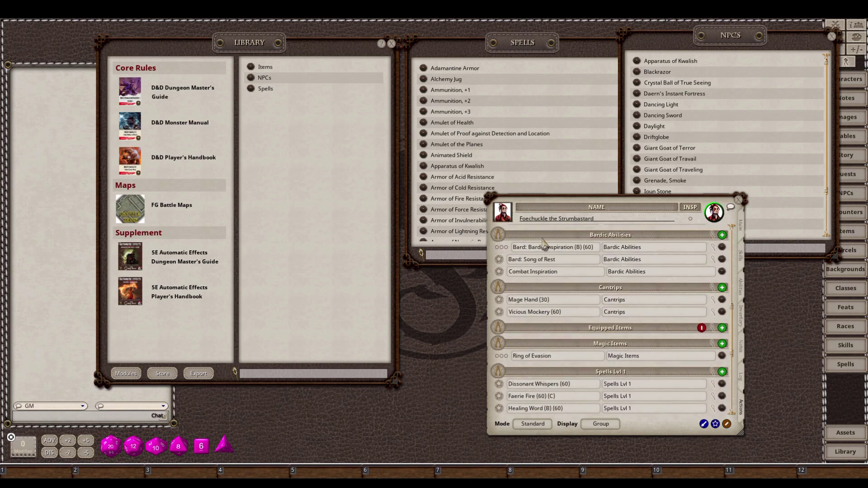
# Open Agile Smoke's character sheet, place it over Foechuckle's sheet, shorten it, and show the spell groups on its Actions page
pyautogui.click(859, 80)
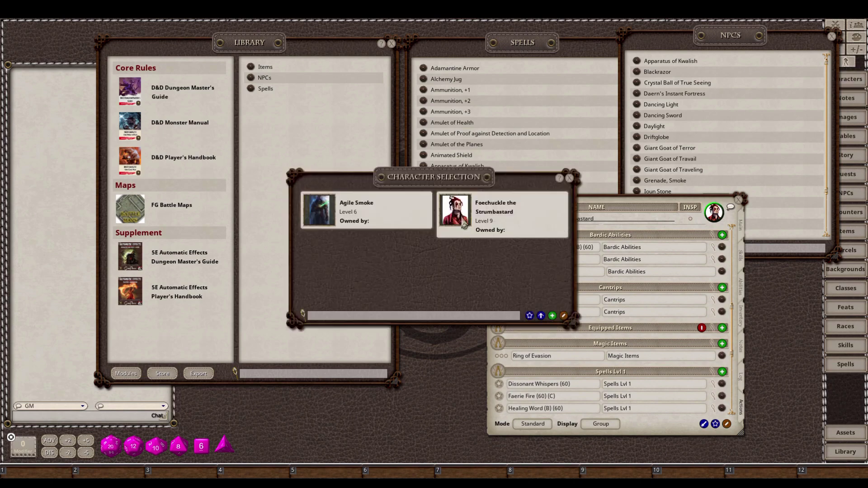
pyautogui.click(348, 216)
pyautogui.click(572, 179)
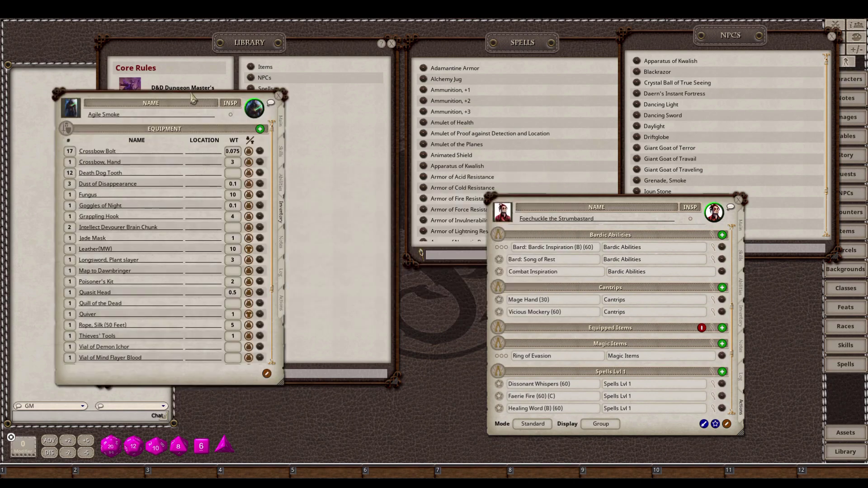
pyautogui.moveTo(193, 95); pyautogui.dragTo(541, 186)
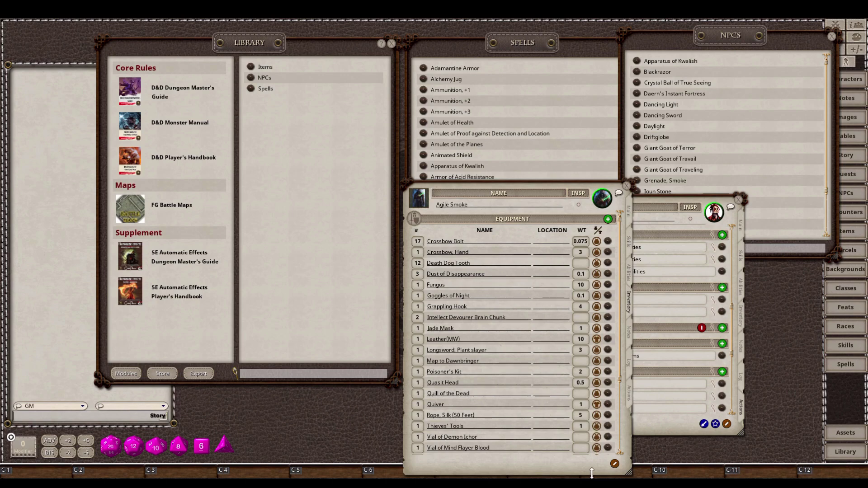
pyautogui.moveTo(590, 473); pyautogui.dragTo(585, 420)
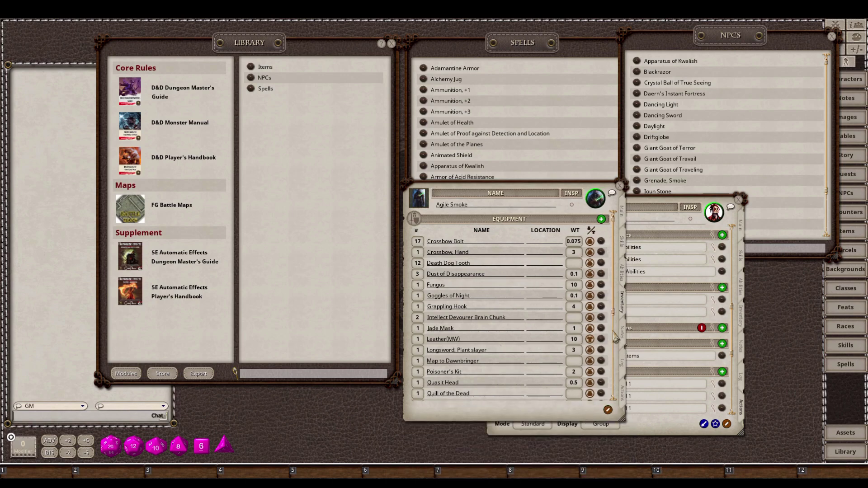
pyautogui.click(622, 389)
pyautogui.scroll(-5, 528, 316)
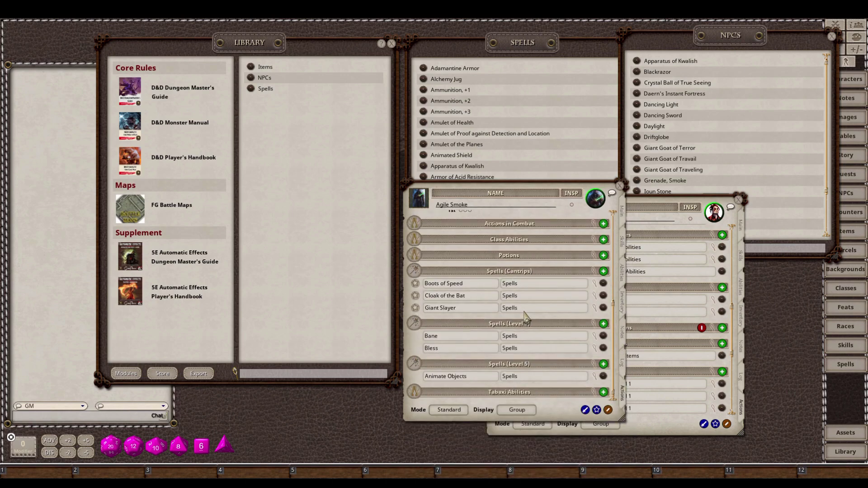
# Open Agile Smoke's Animate Objects spell record and review its linked Tiny and Huge NPC records alongside the Animated Object Statistics table
pyautogui.click(604, 377)
pyautogui.moveTo(450, 262); pyautogui.dragTo(700, 307)
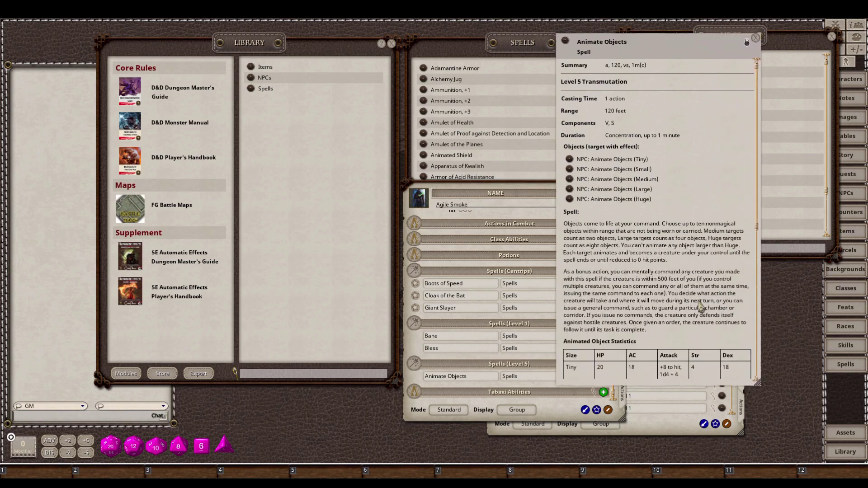
pyautogui.click(570, 160)
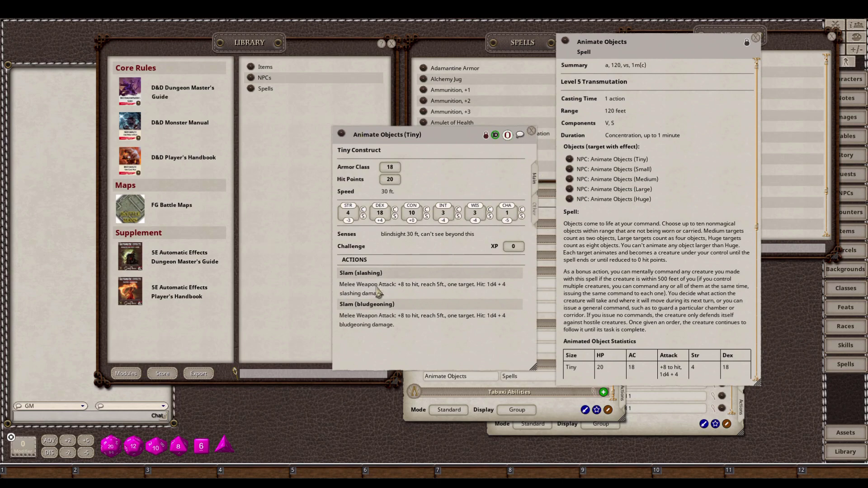
pyautogui.moveTo(362, 357); pyautogui.dragTo(337, 333)
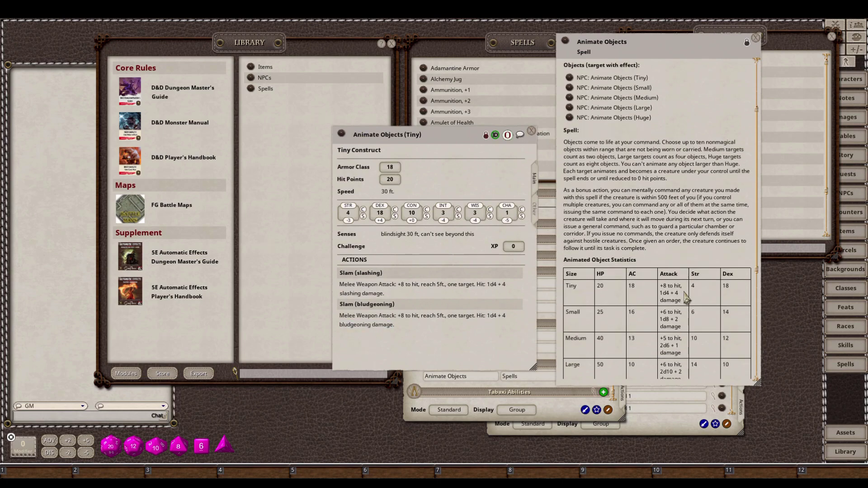
pyautogui.scroll(-3, 685, 297)
pyautogui.click(532, 130)
pyautogui.click(570, 117)
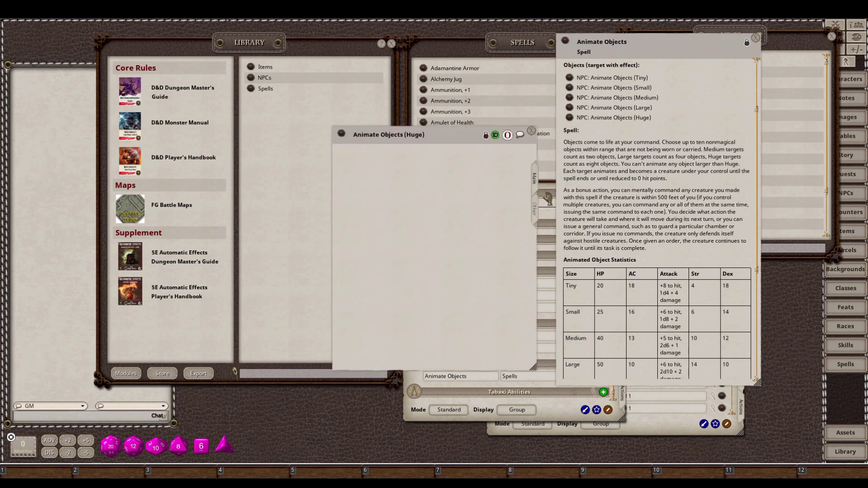